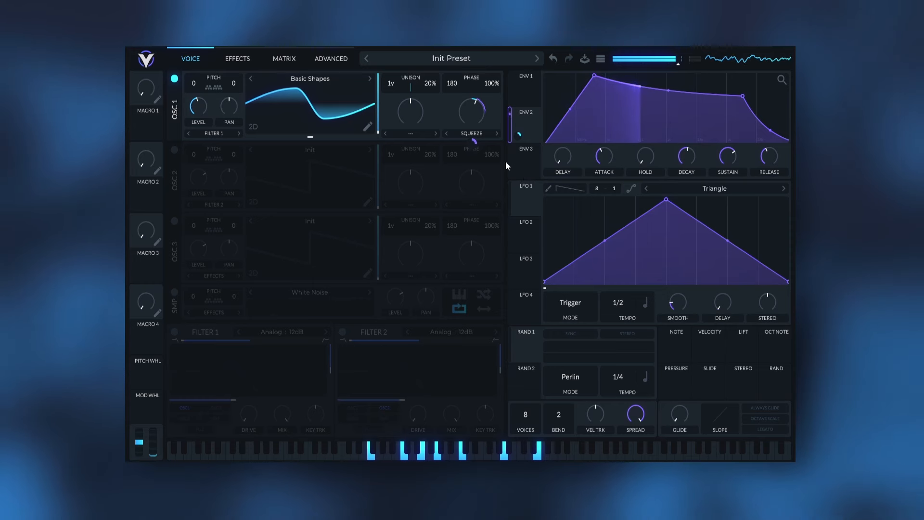
# Lengthen Envelope 1's attack and release, and set oscillator 1's unison to 5 voices with 4% detune
pyautogui.moveTo(475, 143)
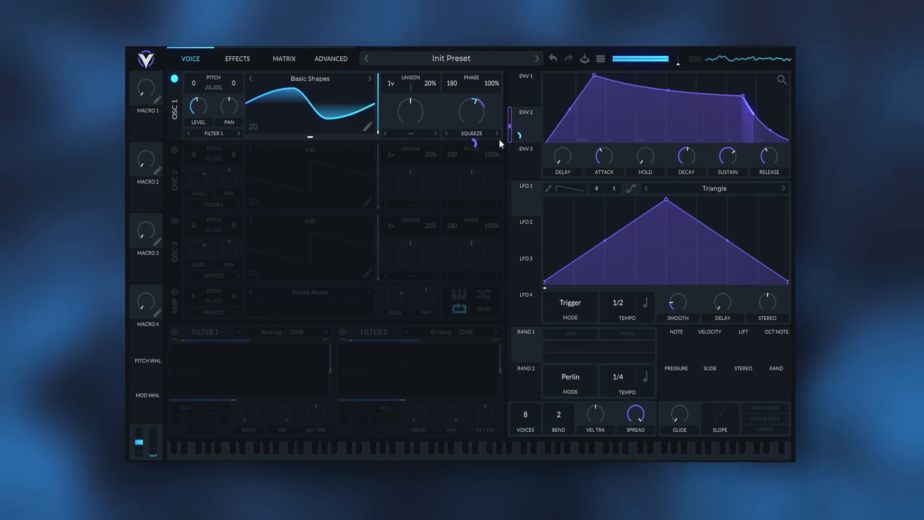
pyautogui.click(537, 94)
pyautogui.moveTo(605, 158); pyautogui.dragTo(610, 158)
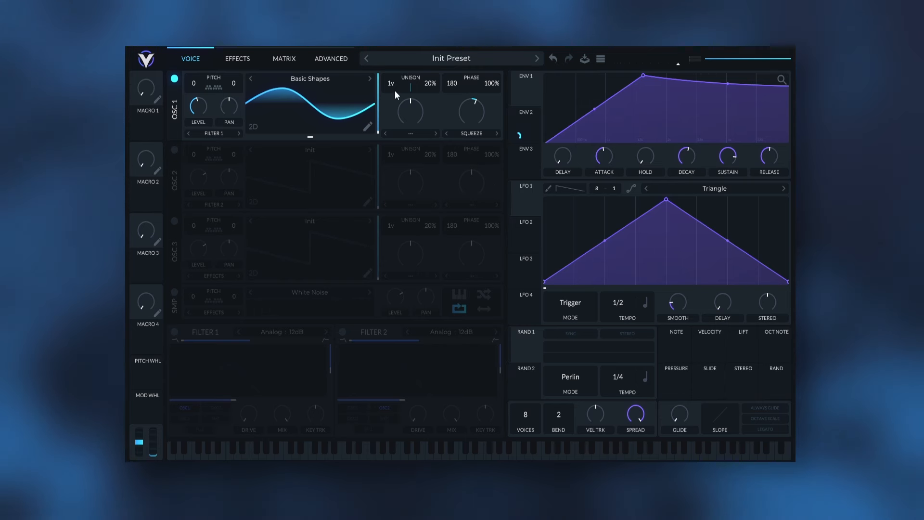
pyautogui.moveTo(400, 85); pyautogui.dragTo(404, 80)
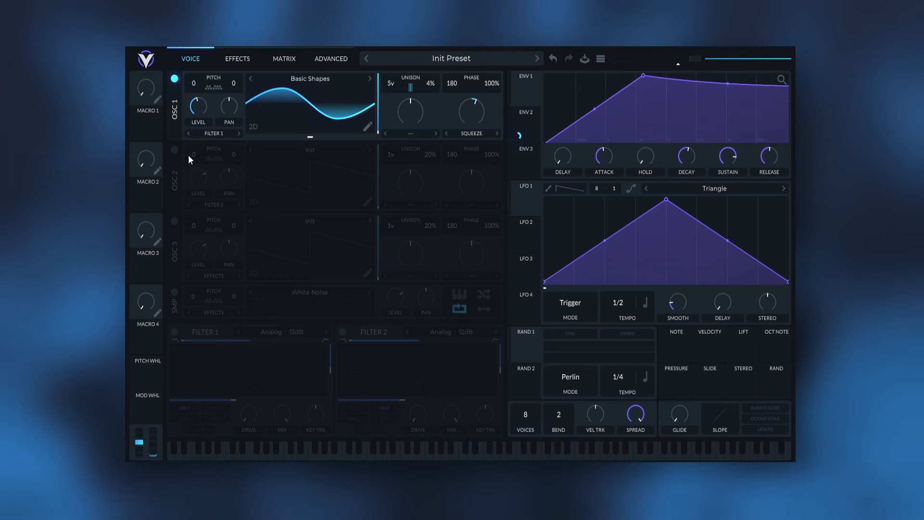
# Enable oscillator 2 transposed 48 semitones up, with 16 unison voices at 14% detune and its level at zero
pyautogui.click(175, 150)
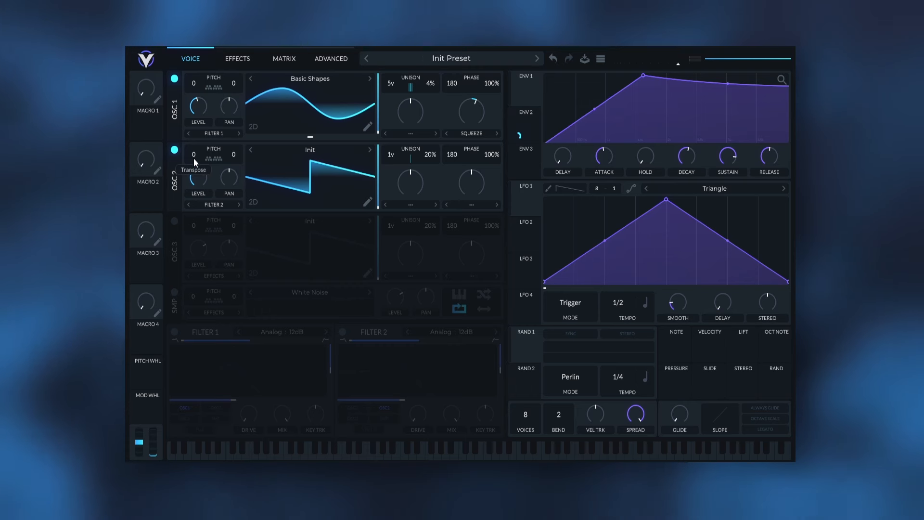
pyautogui.moveTo(193, 158); pyautogui.dragTo(219, 119)
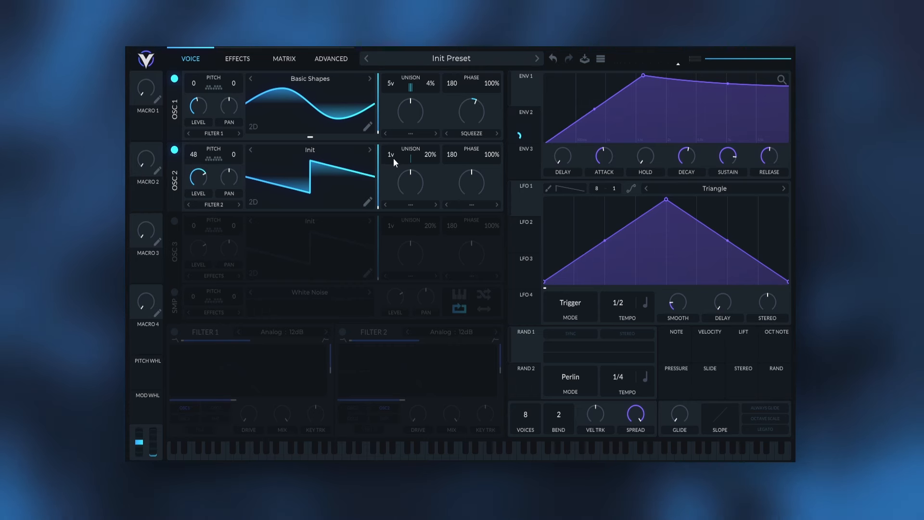
pyautogui.moveTo(394, 158); pyautogui.dragTo(423, 104)
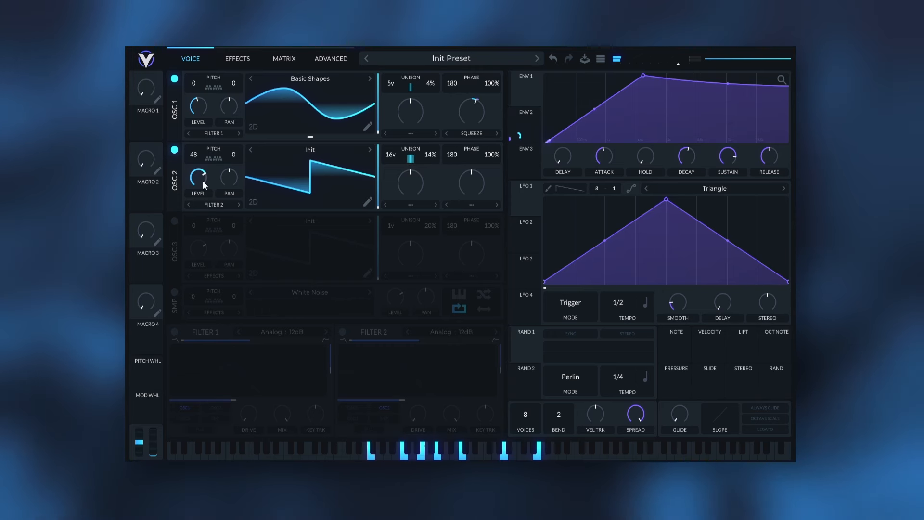
pyautogui.moveTo(203, 185); pyautogui.dragTo(204, 237)
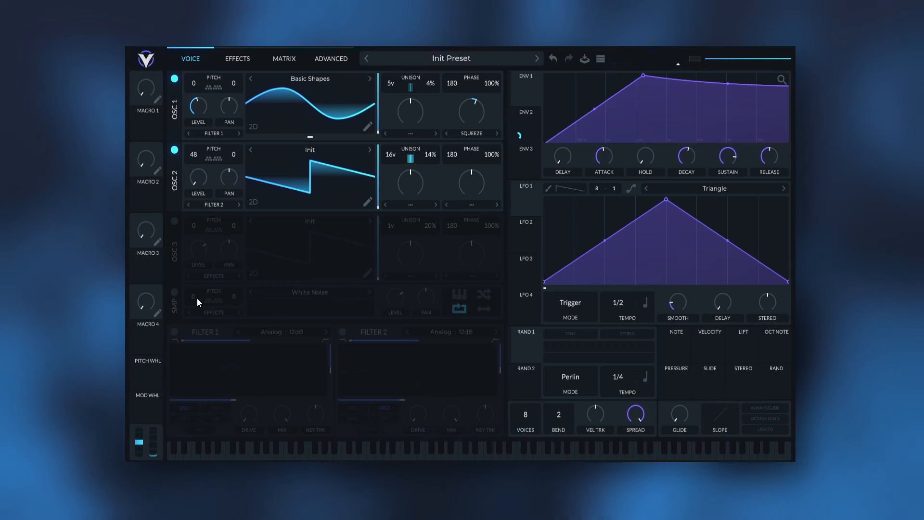
# Shape Envelope 3 with a delayed slow attack and longer decay and release, and assign it to oscillator 2's level
pyautogui.click(527, 166)
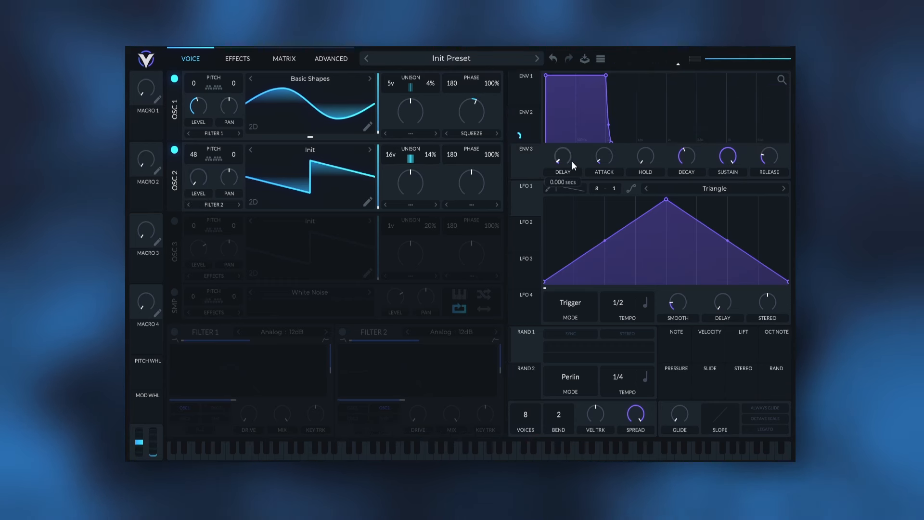
pyautogui.moveTo(572, 161); pyautogui.dragTo(630, 141)
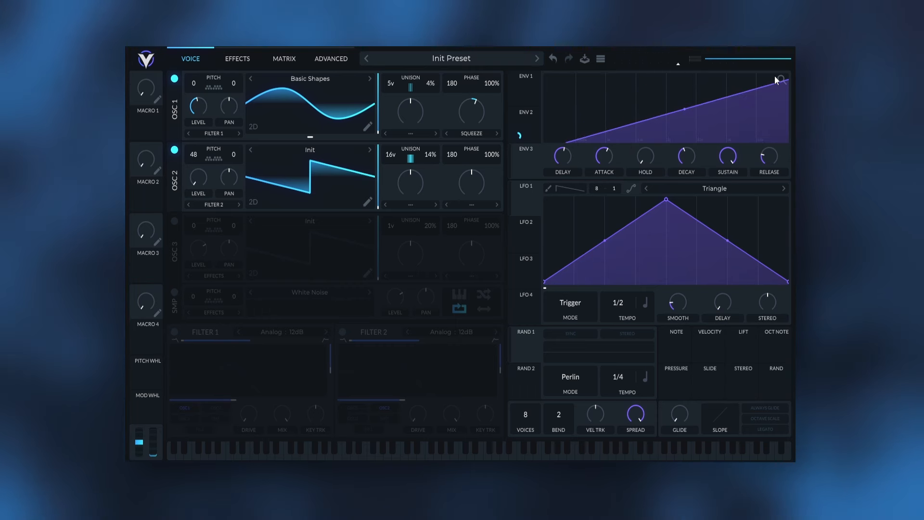
pyautogui.moveTo(781, 80); pyautogui.dragTo(701, 159)
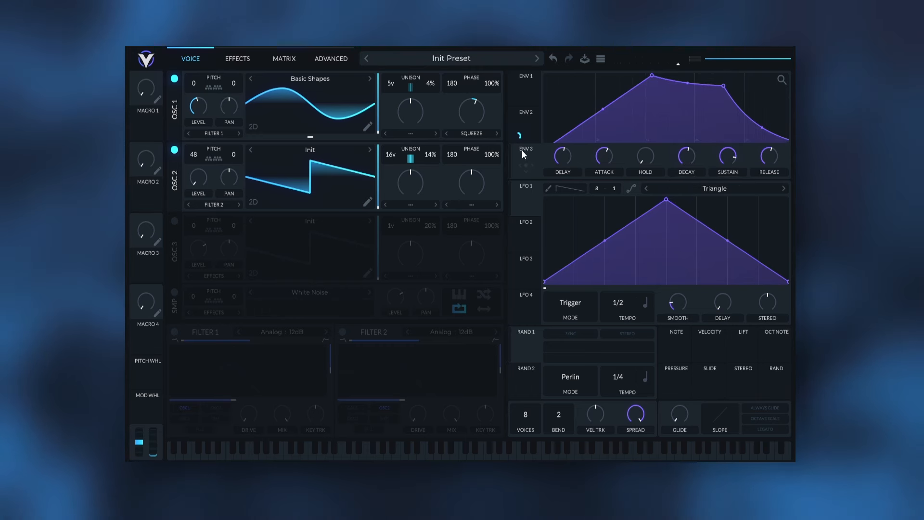
pyautogui.moveTo(527, 163); pyautogui.dragTo(203, 174)
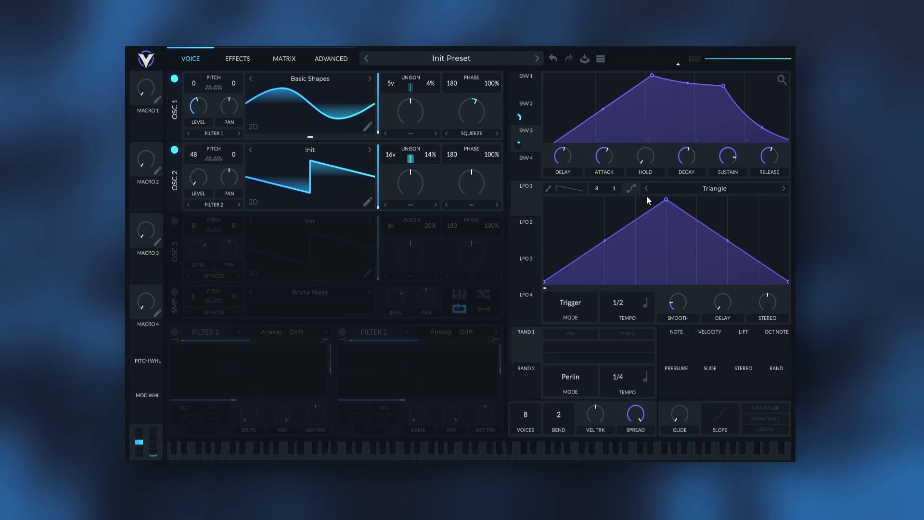
# Smooth LFO 1's curve, set its rate to 0.072 seconds, and assign it to the amount of Envelope 3's modulation of oscillator 2's level
pyautogui.click(631, 188)
pyautogui.click(650, 303)
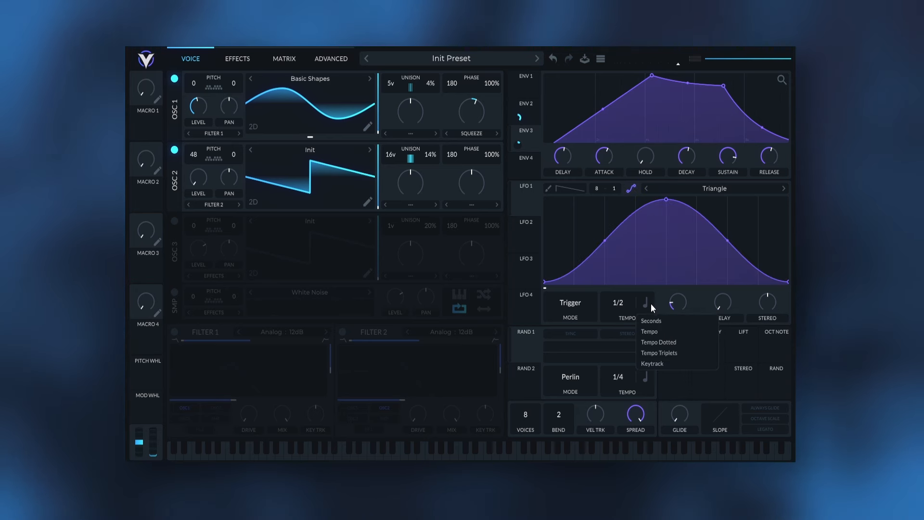
pyautogui.click(656, 322)
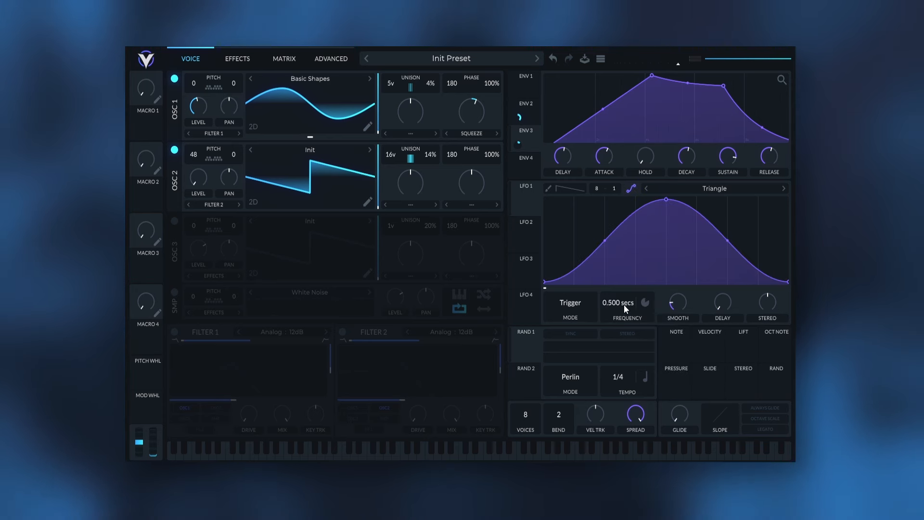
pyautogui.moveTo(634, 311); pyautogui.dragTo(636, 306)
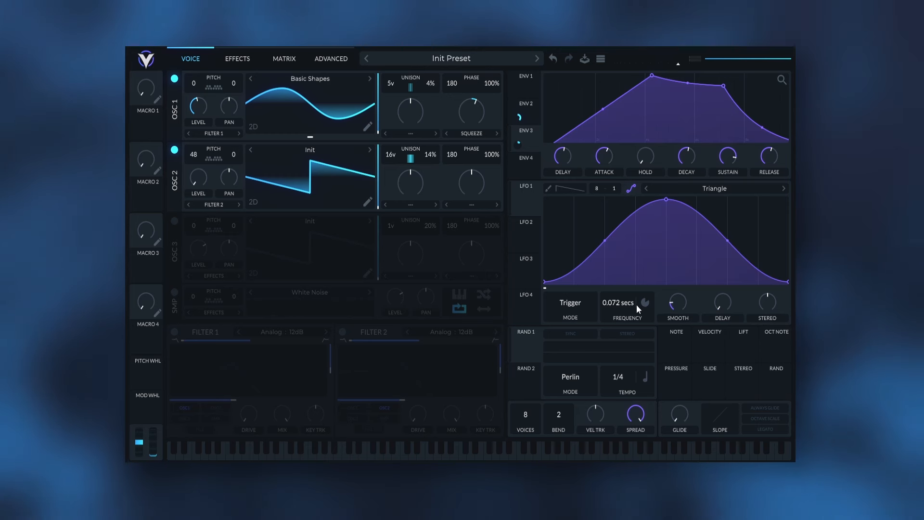
pyautogui.moveTo(526, 202); pyautogui.dragTo(250, 220)
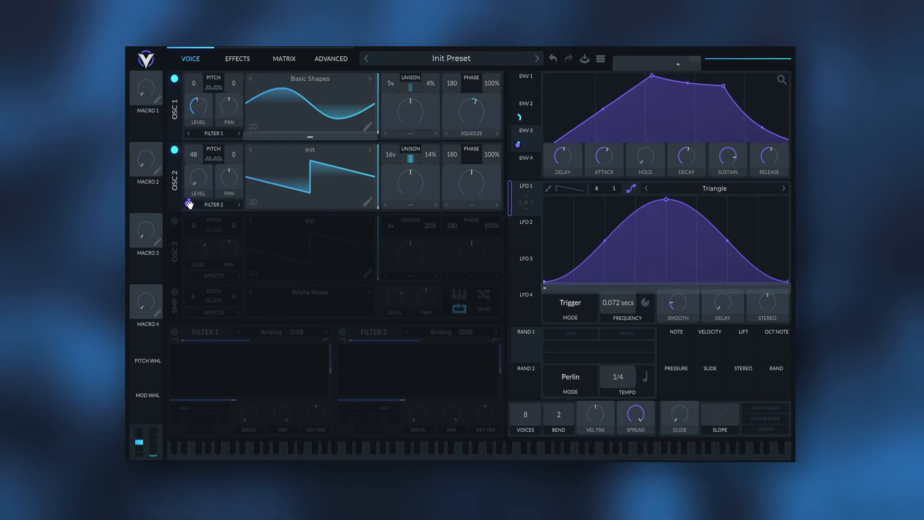
pyautogui.moveTo(191, 208); pyautogui.dragTo(190, 207)
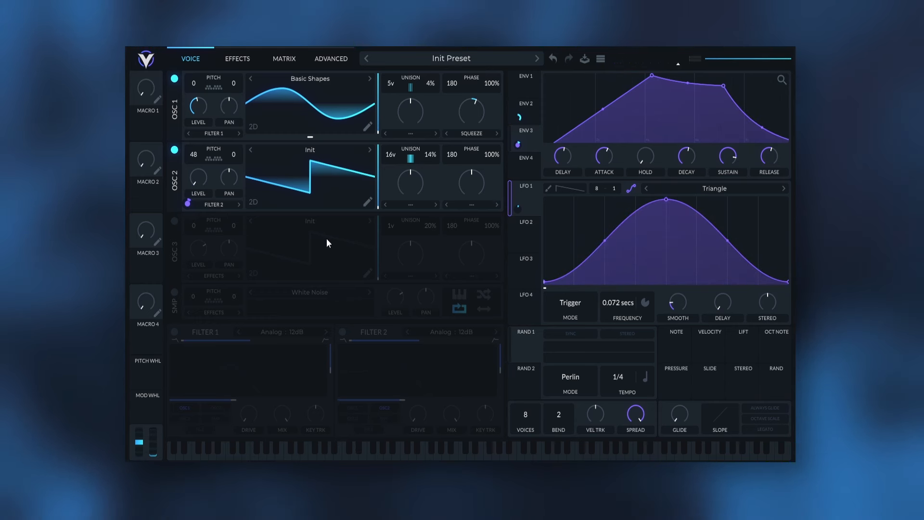
# Give Envelope 4 a very long attack and a longer release, and assign it with a negative amount to LFO 1's frequency
pyautogui.click(536, 169)
pyautogui.moveTo(606, 159); pyautogui.dragTo(630, 155)
pyautogui.moveTo(770, 159); pyautogui.dragTo(780, 140)
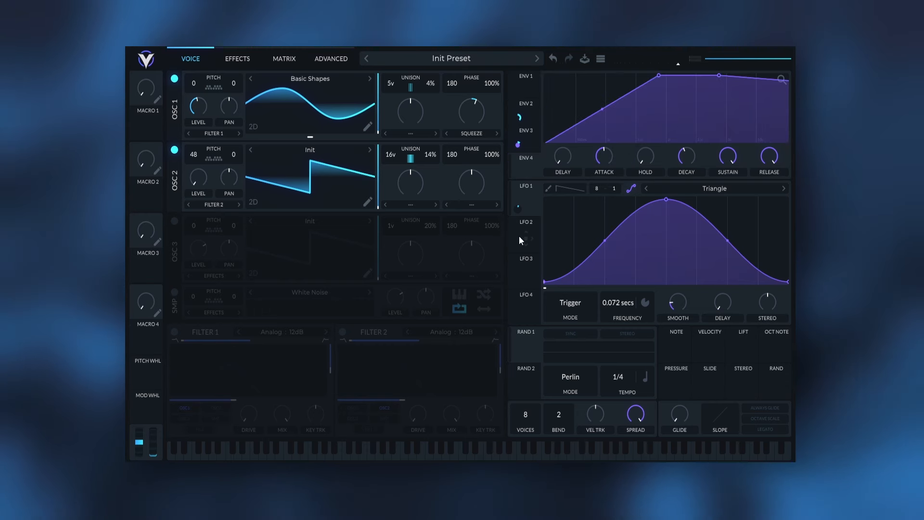
pyautogui.moveTo(521, 163); pyautogui.dragTo(620, 327)
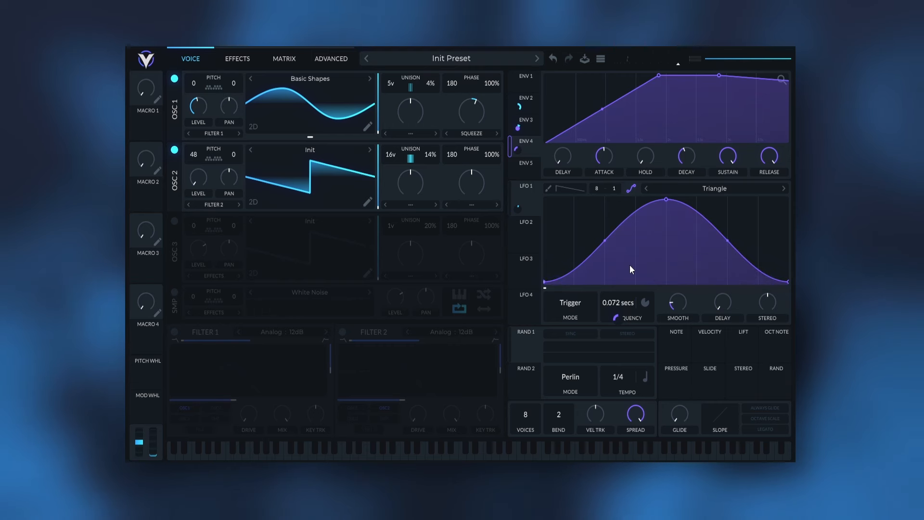
pyautogui.scroll(15, 608, 169)
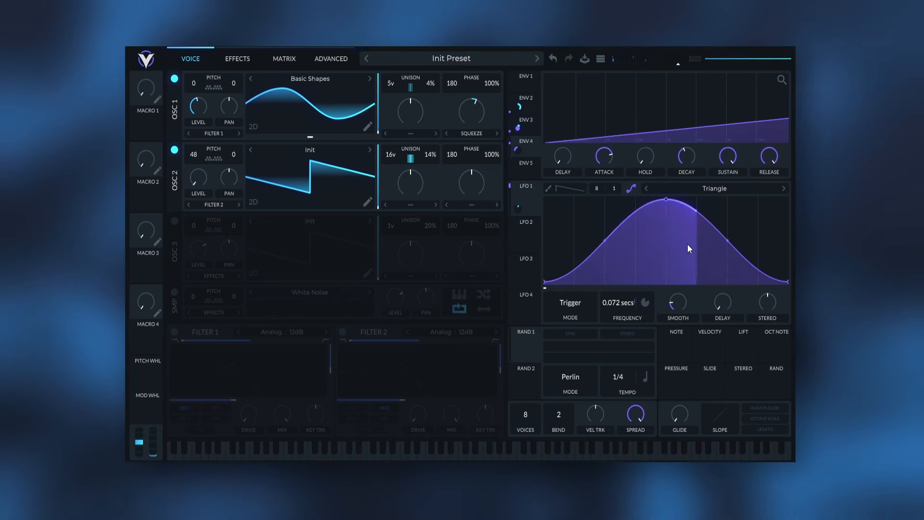
# Enable oscillator 3 and switch off oscillators 1 and 2 to isolate it
pyautogui.click(175, 222)
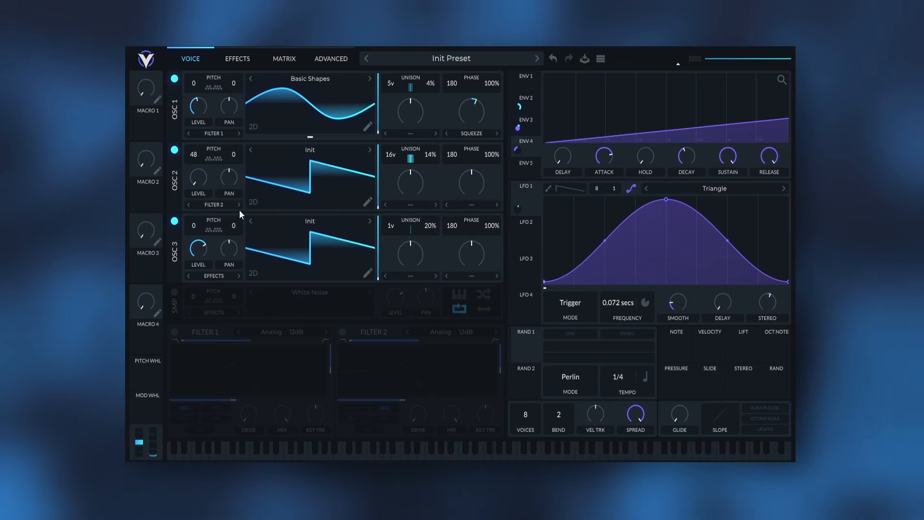
pyautogui.click(174, 150)
pyautogui.click(175, 79)
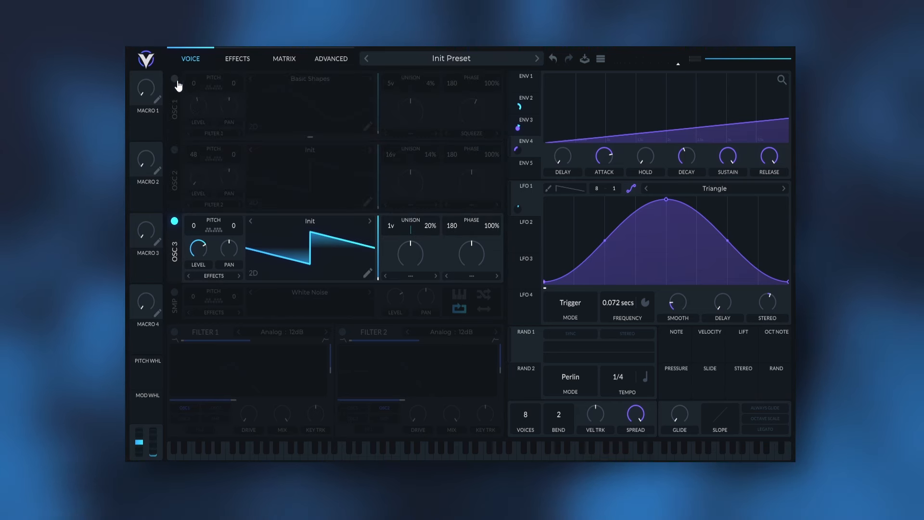
# Reshape LFO 2 into a steep curved decay that starts at its peak, and set its rate to 0.046 seconds
pyautogui.click(524, 227)
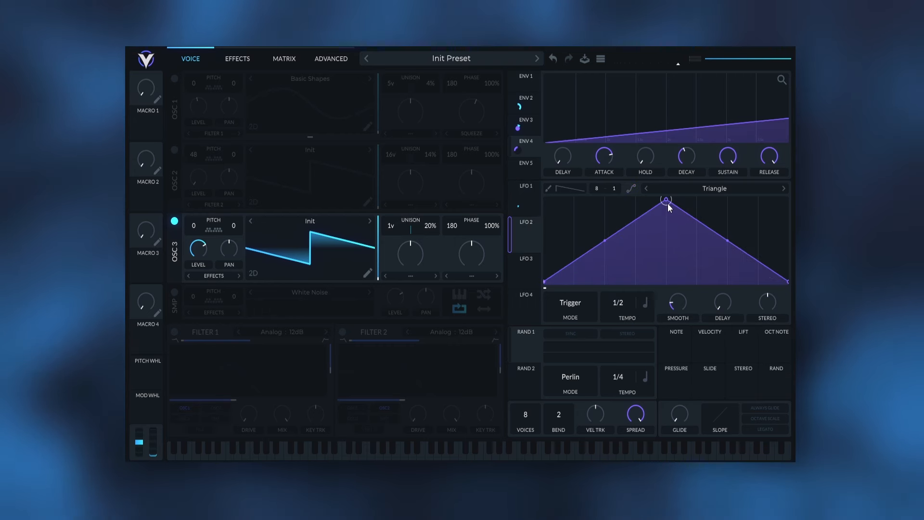
pyautogui.moveTo(668, 203); pyautogui.dragTo(531, 158)
pyautogui.moveTo(665, 241); pyautogui.dragTo(657, 276)
pyautogui.click(649, 306)
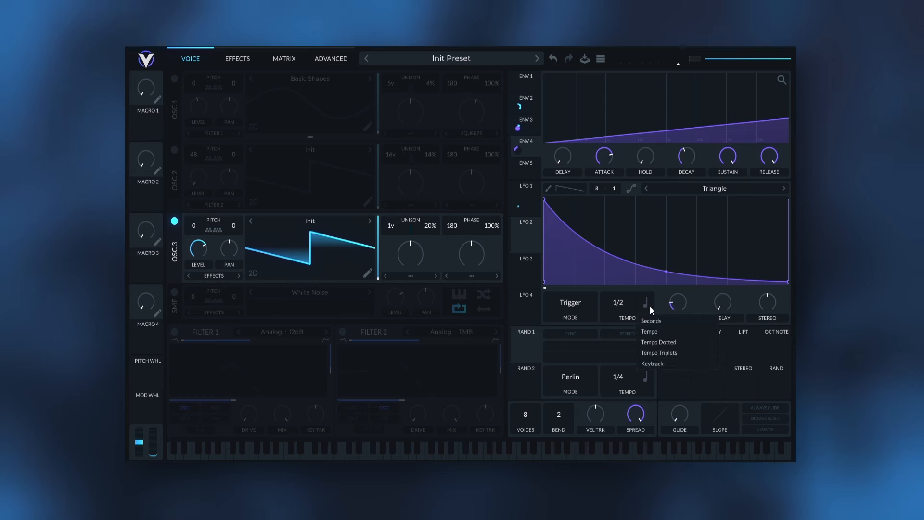
pyautogui.click(656, 320)
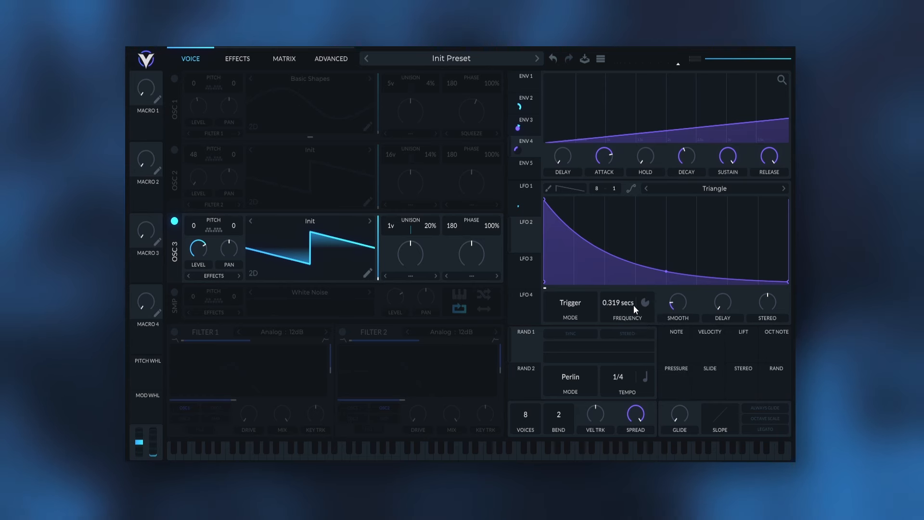
pyautogui.scroll(-2, 639, 299)
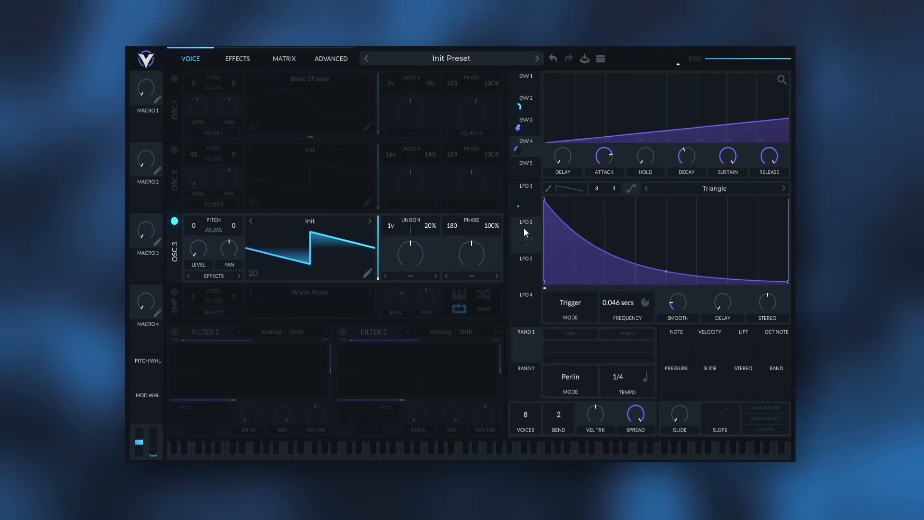
# Modulate oscillator 3's zeroed level with LFO 2, and set LFO 2's rate to 0.141 seconds
pyautogui.moveTo(525, 233); pyautogui.dragTo(204, 258)
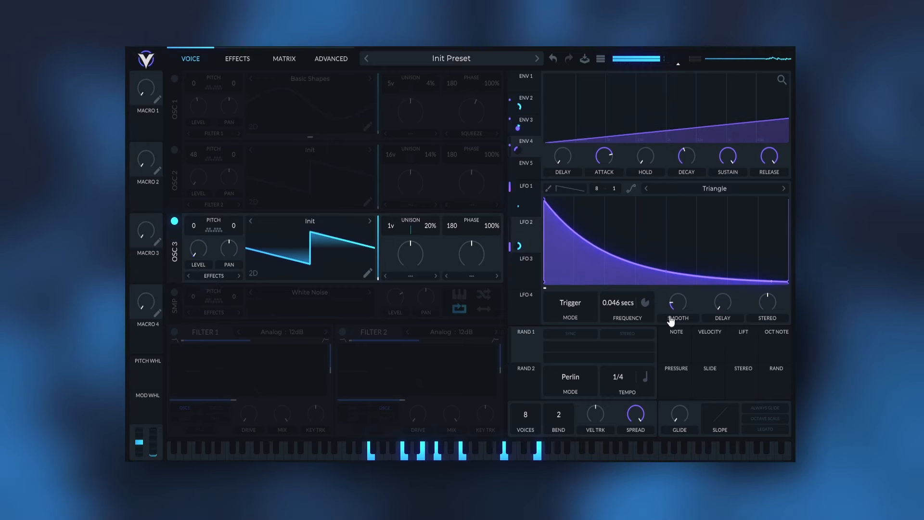
pyautogui.moveTo(621, 308); pyautogui.dragTo(619, 319)
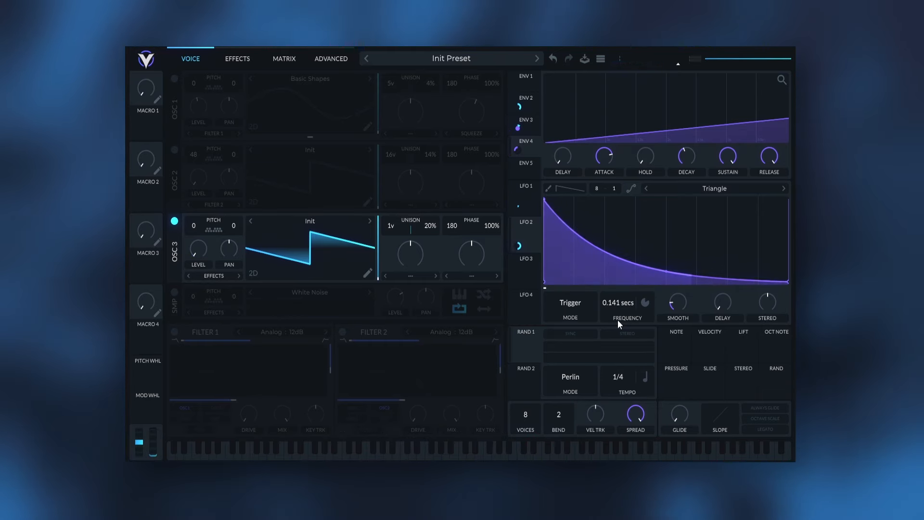
# Assign Note to LFO 2's delay time and remap that modulation to stay at zero for the lower notes before rising linearly
pyautogui.moveTo(683, 347); pyautogui.dragTo(723, 317)
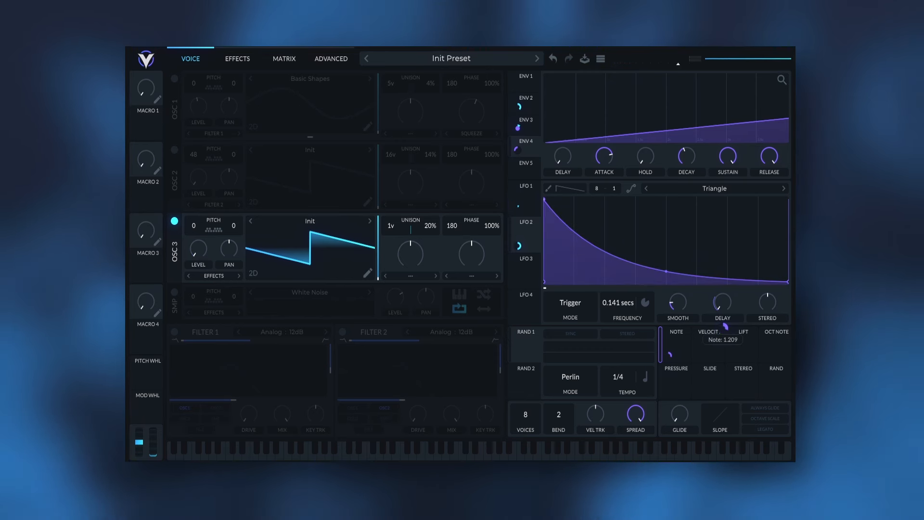
pyautogui.click(283, 58)
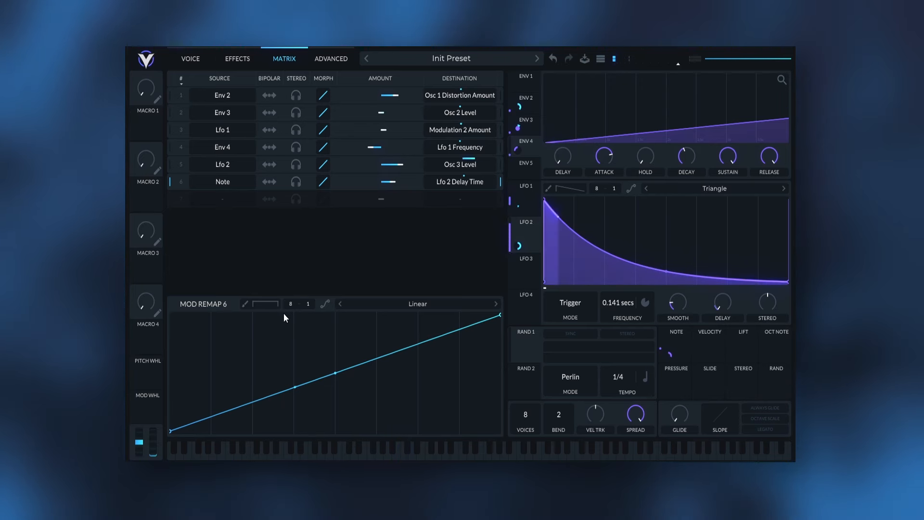
pyautogui.rightClick(374, 390)
pyautogui.click(299, 390)
pyautogui.moveTo(299, 385); pyautogui.dragTo(301, 431)
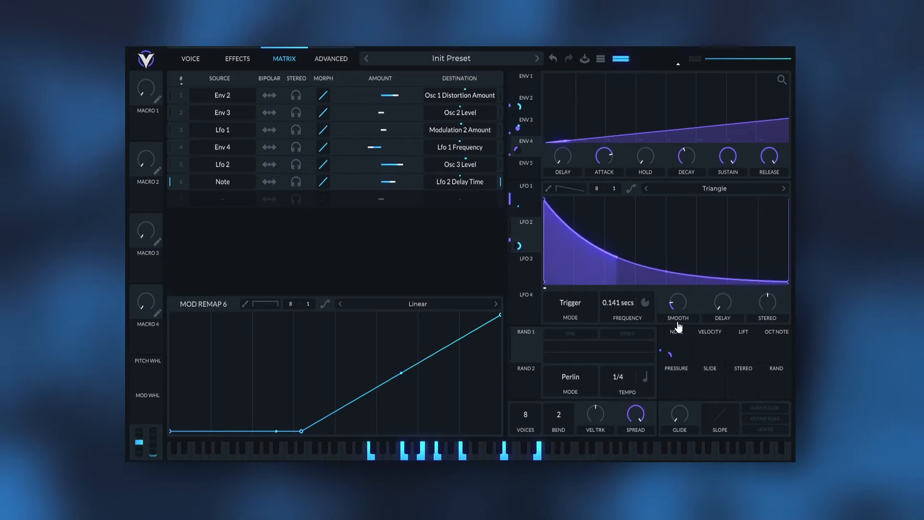
# Increase LFO 2's smoothing and assign Envelope 4 with a negative amount to LFO 2's frequency
pyautogui.moveTo(680, 309)
pyautogui.mouseDown()
pyautogui.moveTo(701, 292)
pyautogui.moveTo(696, 310)
pyautogui.mouseUp()
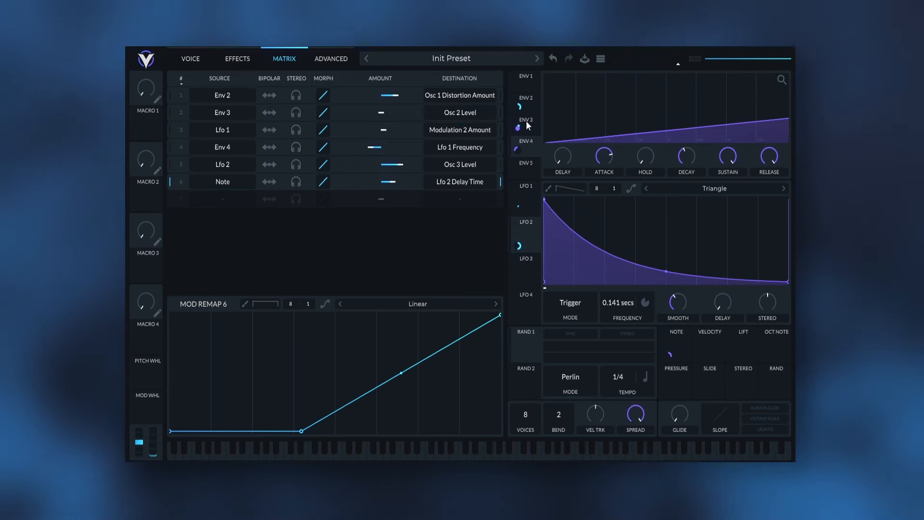
pyautogui.moveTo(527, 145); pyautogui.dragTo(620, 356)
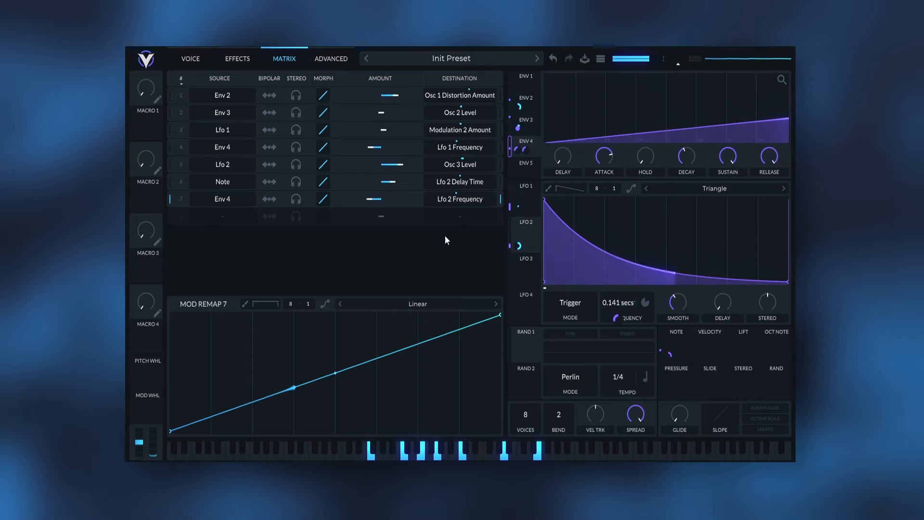
# Enable Filter 1 and set its model to Digital 12dB
pyautogui.click(195, 60)
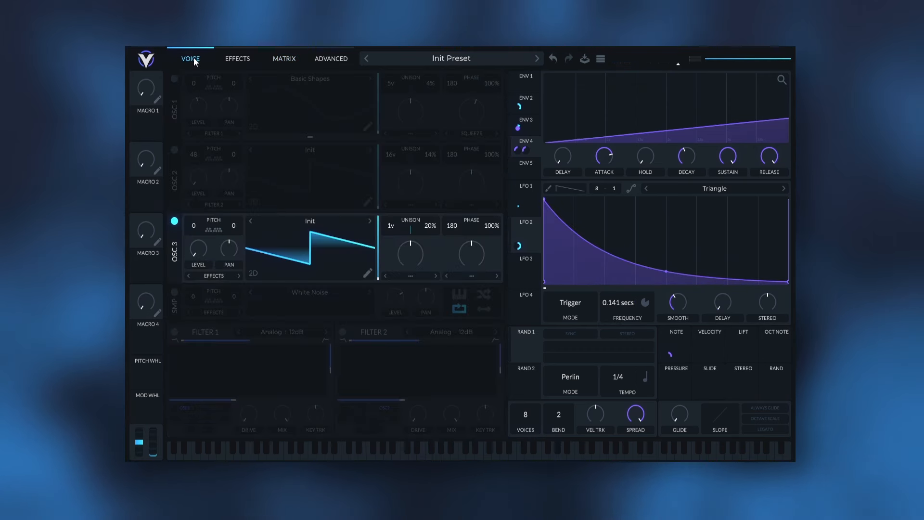
pyautogui.click(175, 332)
pyautogui.click(299, 337)
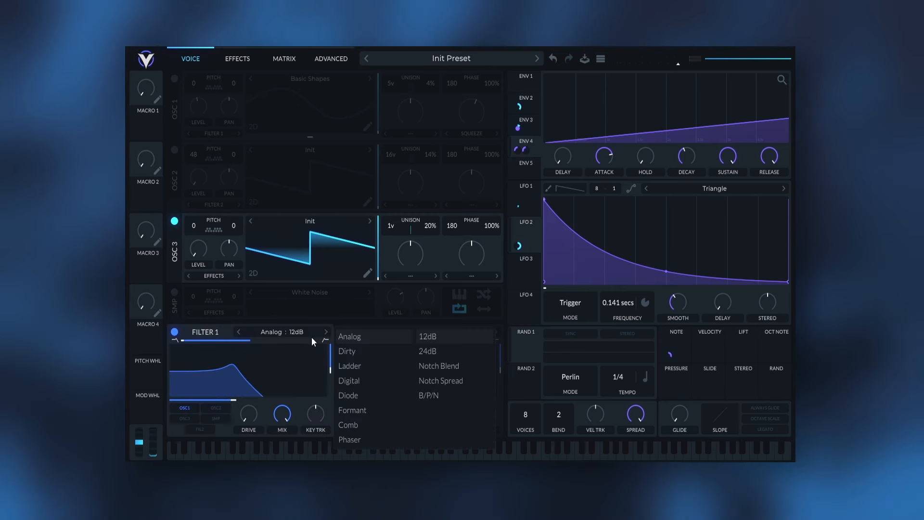
pyautogui.click(385, 383)
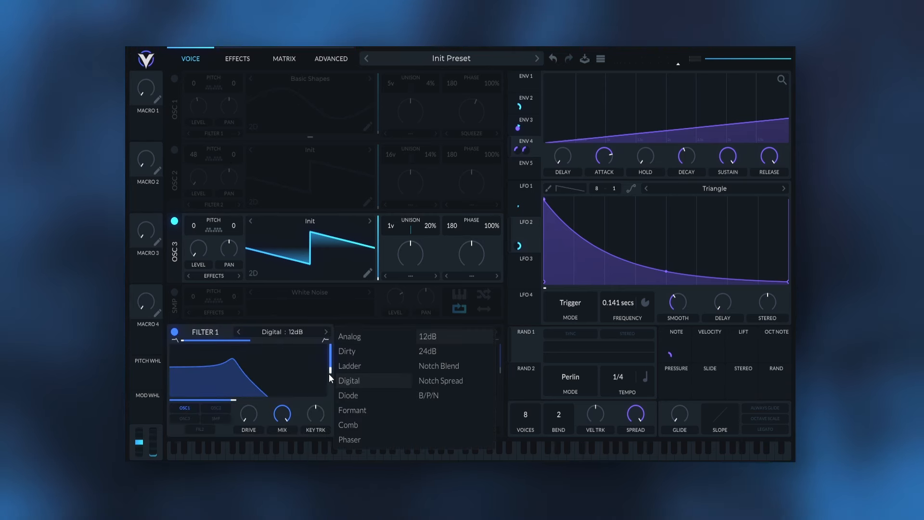
# Set Filter 1's resonance to 0%, change its model to Digital 24dB and make oscillator 3 its only input
pyautogui.moveTo(328, 373); pyautogui.dragTo(331, 423)
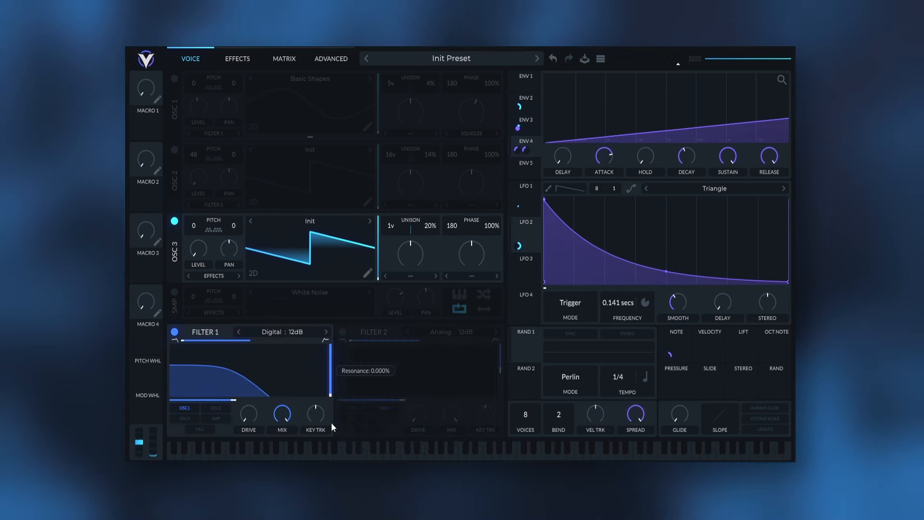
pyautogui.click(326, 333)
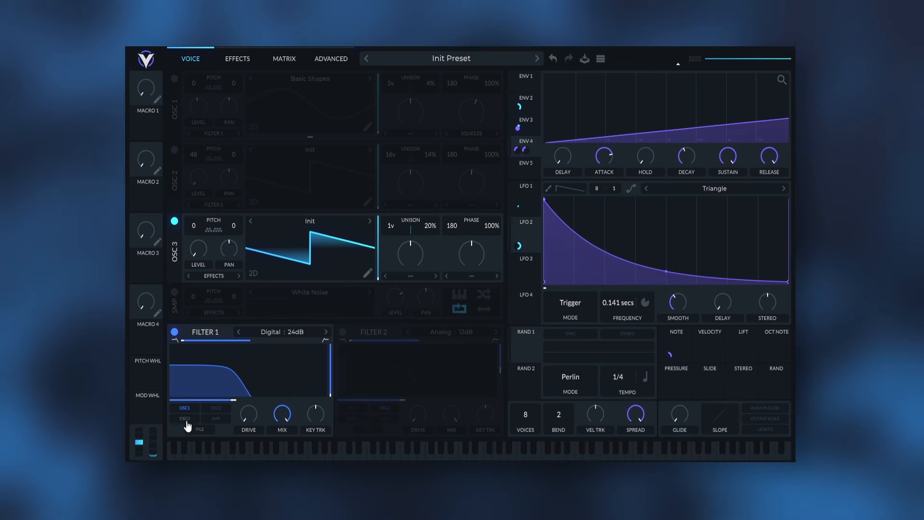
pyautogui.click(189, 412)
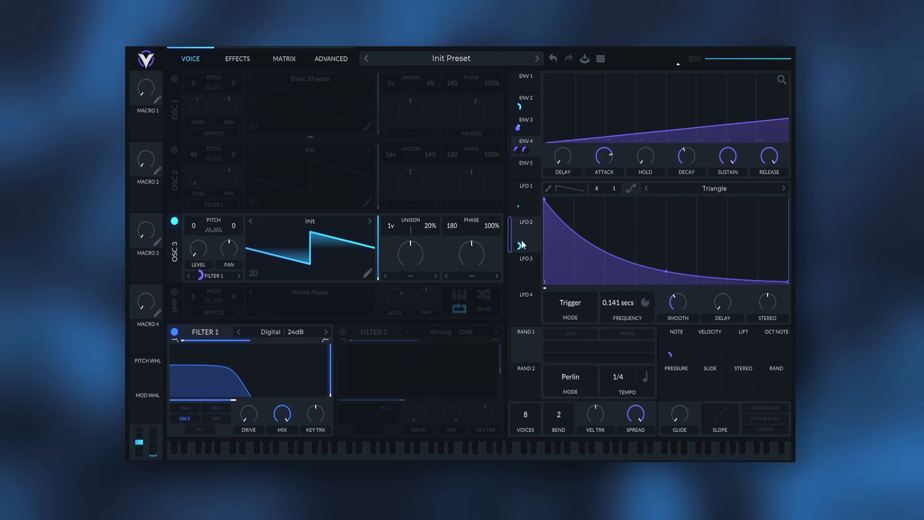
# Modulate Filter 1's cutoff with LFO 2 and Envelope 4, and raise its base cutoff and key tracking
pyautogui.moveTo(520, 246); pyautogui.dragTo(252, 392)
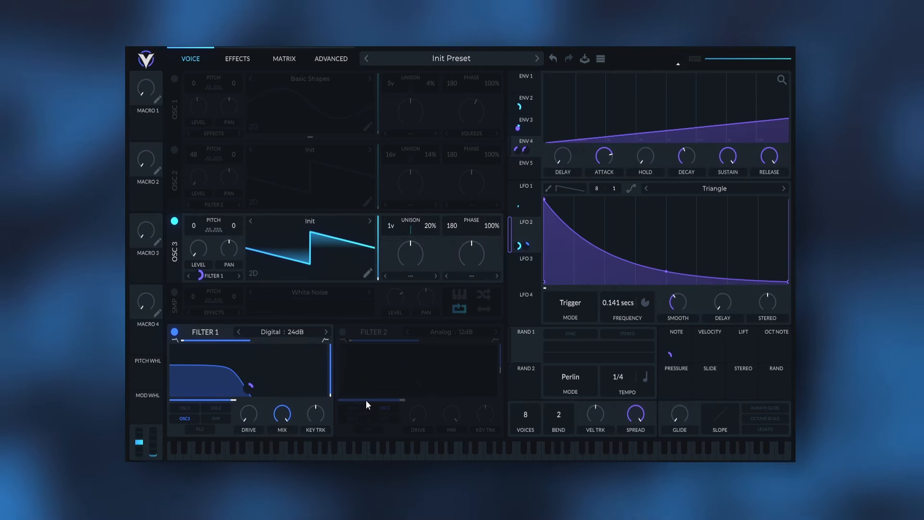
pyautogui.moveTo(325, 417); pyautogui.dragTo(334, 408)
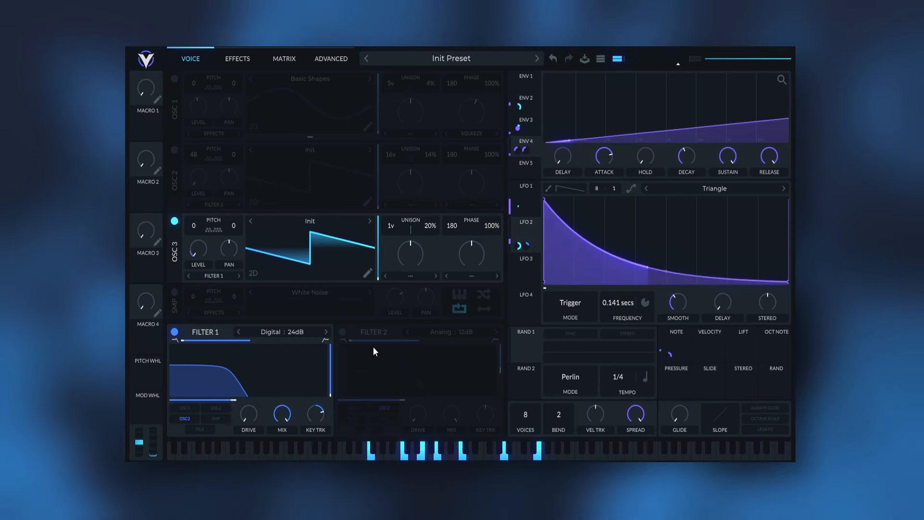
pyautogui.moveTo(233, 400); pyautogui.dragTo(254, 405)
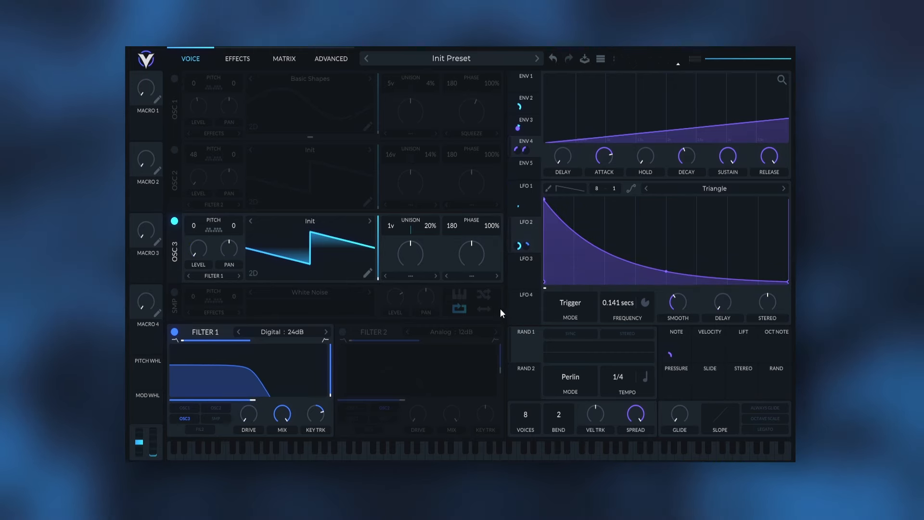
pyautogui.moveTo(529, 153)
pyautogui.moveTo(530, 145); pyautogui.dragTo(253, 404)
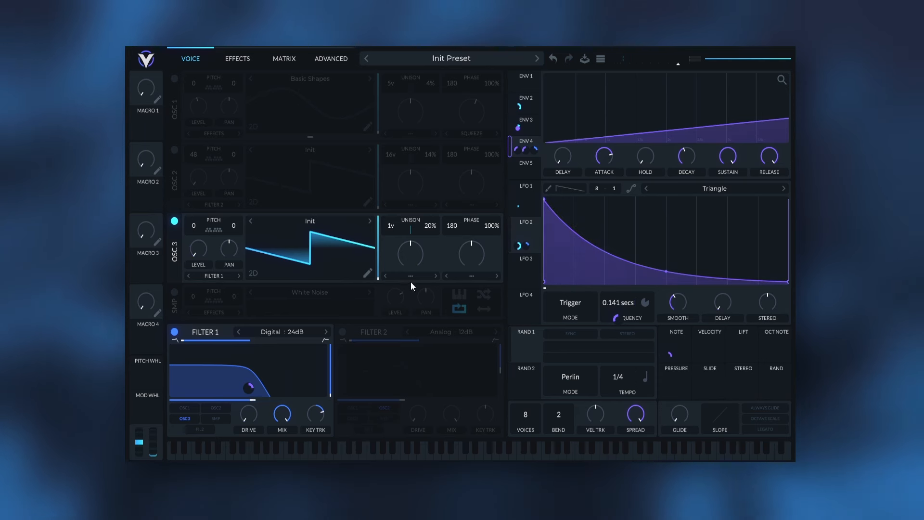
# Set oscillator 3's unison to 3 voices at 4%, then raise Filter 1's resonance to about 32% and its blend while lowering its cutoff
pyautogui.moveTo(395, 229); pyautogui.dragTo(406, 229)
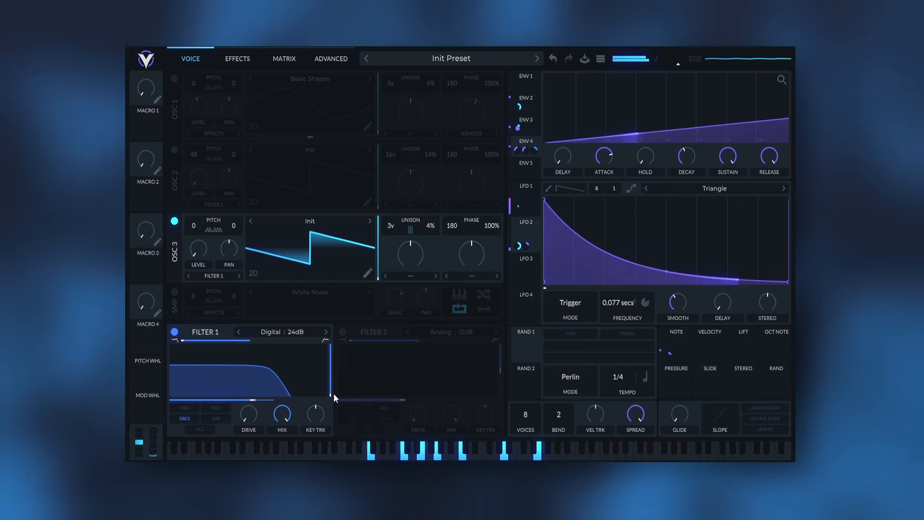
pyautogui.moveTo(334, 394); pyautogui.dragTo(334, 370)
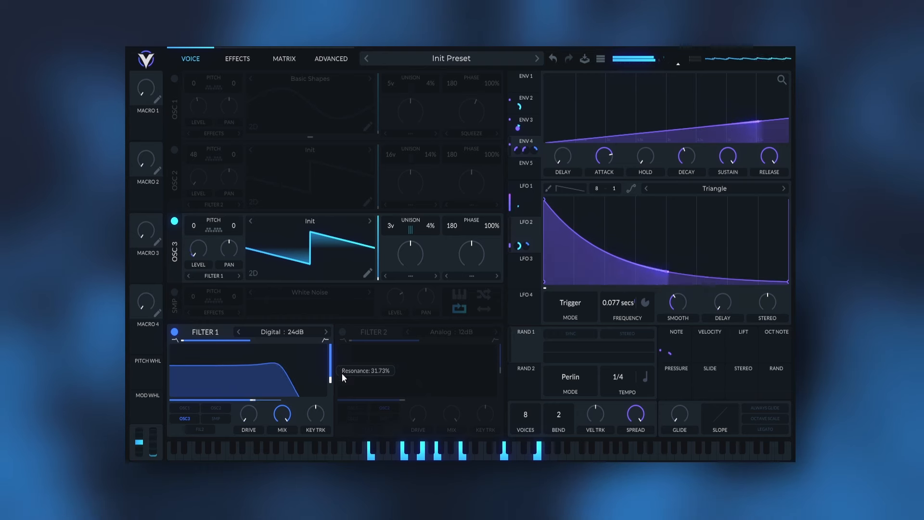
pyautogui.moveTo(254, 403); pyautogui.dragTo(226, 398)
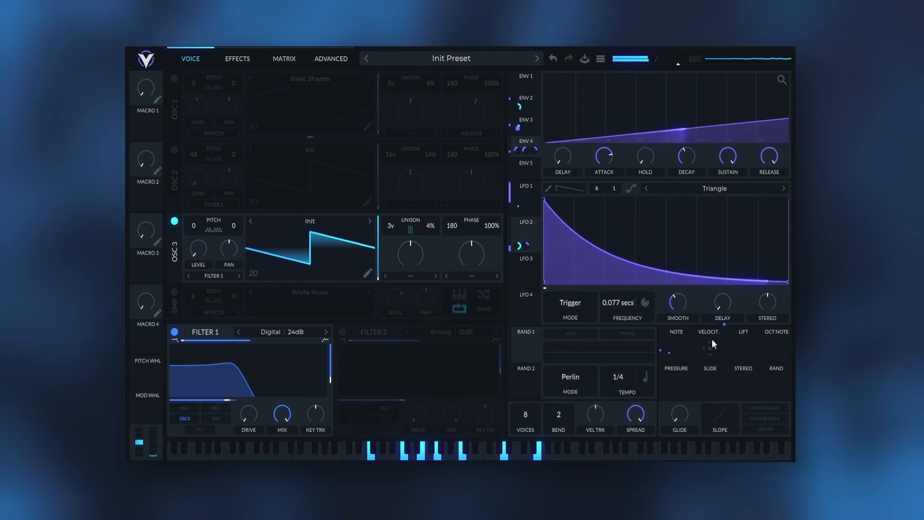
pyautogui.moveTo(185, 340); pyautogui.dragTo(210, 333)
pyautogui.moveTo(228, 399)
pyautogui.mouseDown()
pyautogui.moveTo(266, 394)
pyautogui.moveTo(218, 394)
pyautogui.moveTo(228, 398)
pyautogui.mouseUp()
# Re-enable oscillators 2 and 1 alongside oscillator 3
pyautogui.click(174, 150)
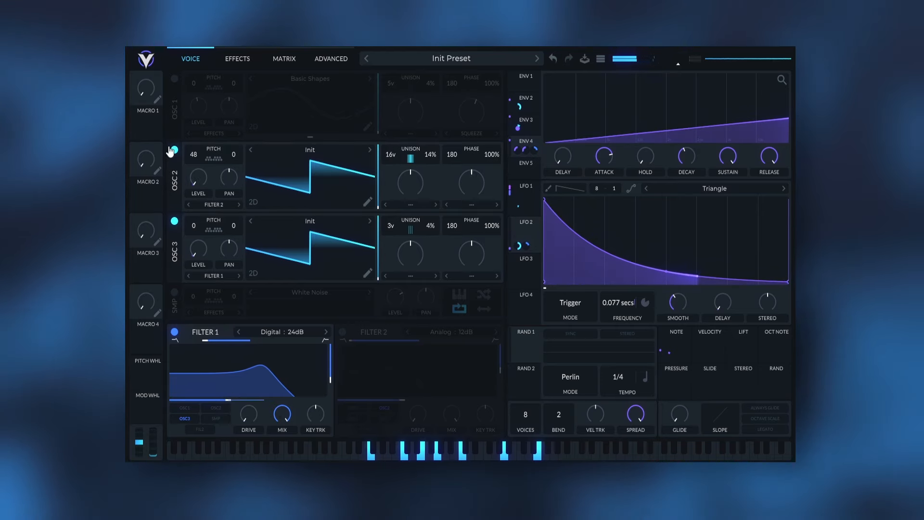
pyautogui.click(174, 78)
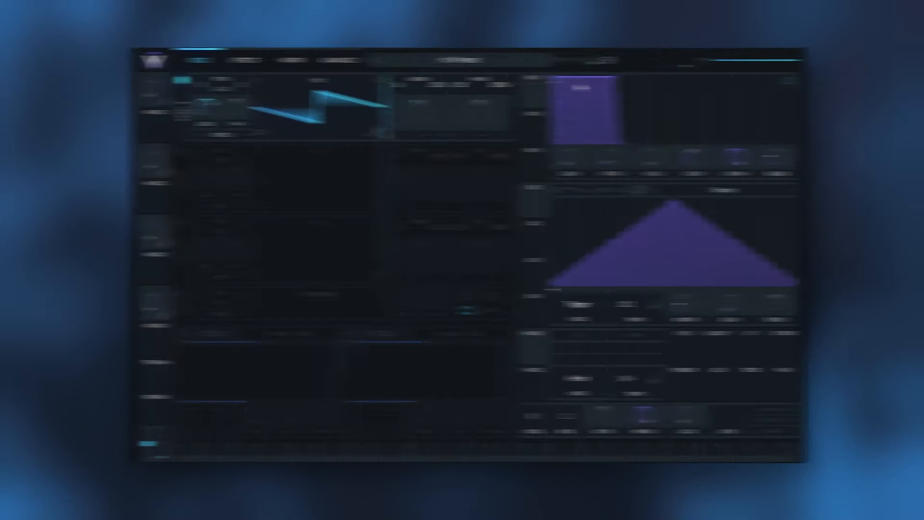
# Load the Factory wavetable Basic Shapes into oscillator 1 of the fresh Init Preset
pyautogui.click(315, 80)
pyautogui.click(451, 148)
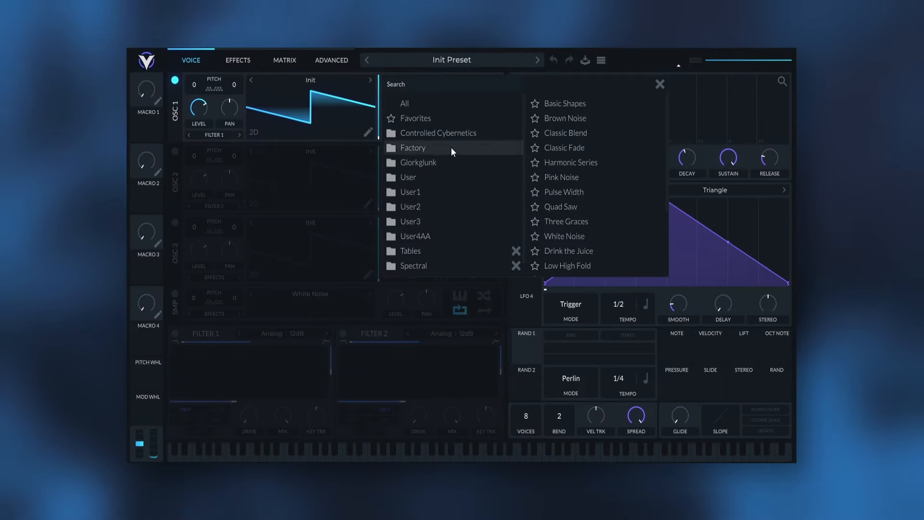
pyautogui.click(572, 104)
pyautogui.click(660, 85)
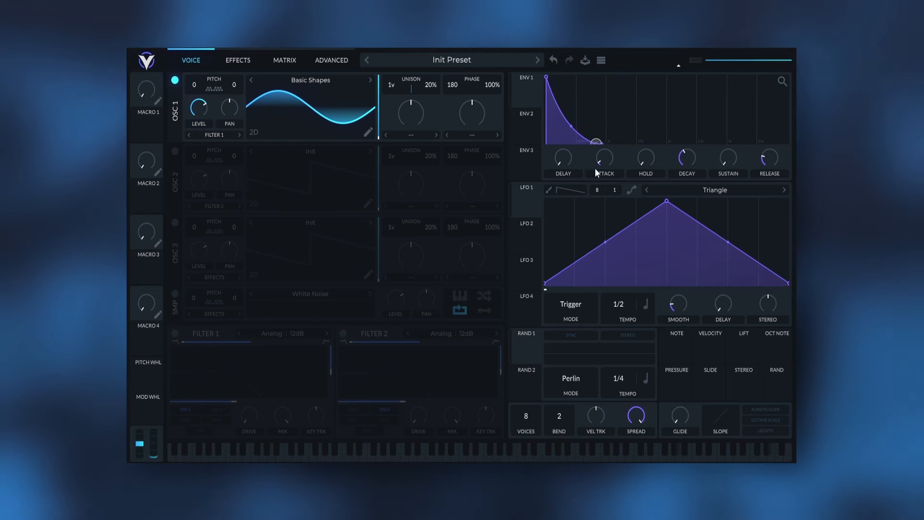
# Shape Envelope 1 with zero sustain and a longer release, and enable the White Noise sampler at a low level
pyautogui.moveTo(595, 168); pyautogui.dragTo(599, 173)
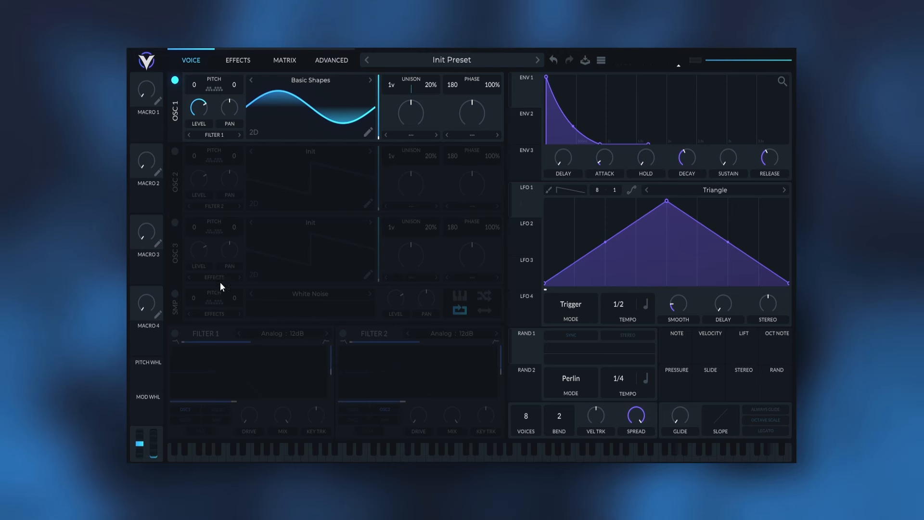
pyautogui.click(174, 295)
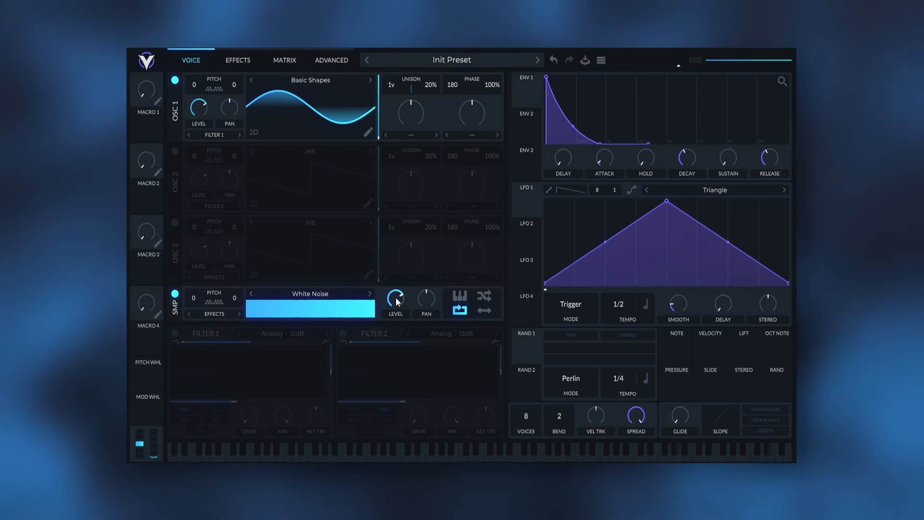
pyautogui.moveTo(397, 338); pyautogui.dragTo(398, 343)
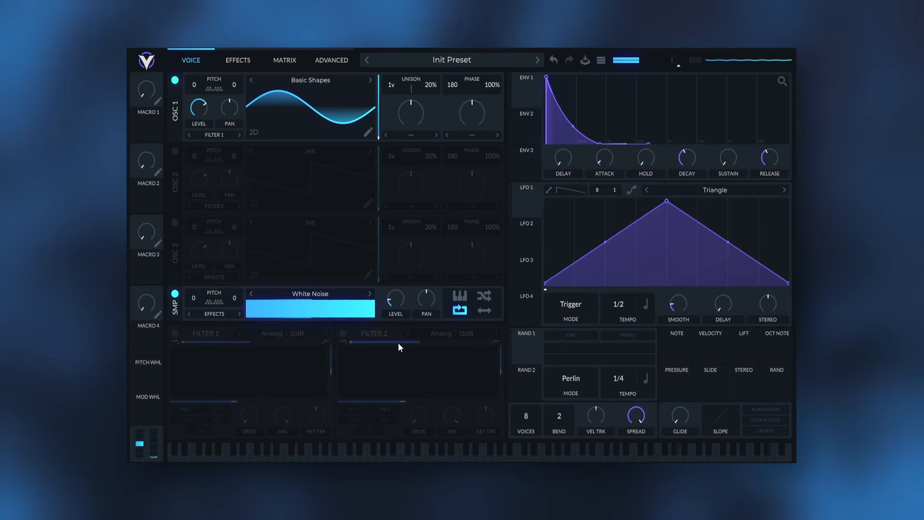
# Add a few quiet low-order harmonics to oscillator 1's Basic Shapes wave in the wavetable editor
pyautogui.click(369, 137)
pyautogui.moveTo(152, 282); pyautogui.dragTo(239, 295)
pyautogui.click(238, 290)
pyautogui.click(196, 288)
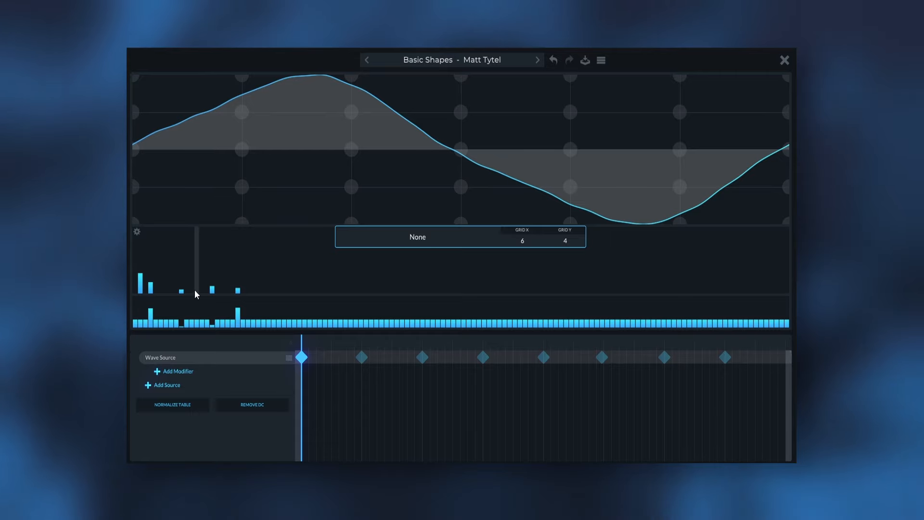
pyautogui.click(784, 61)
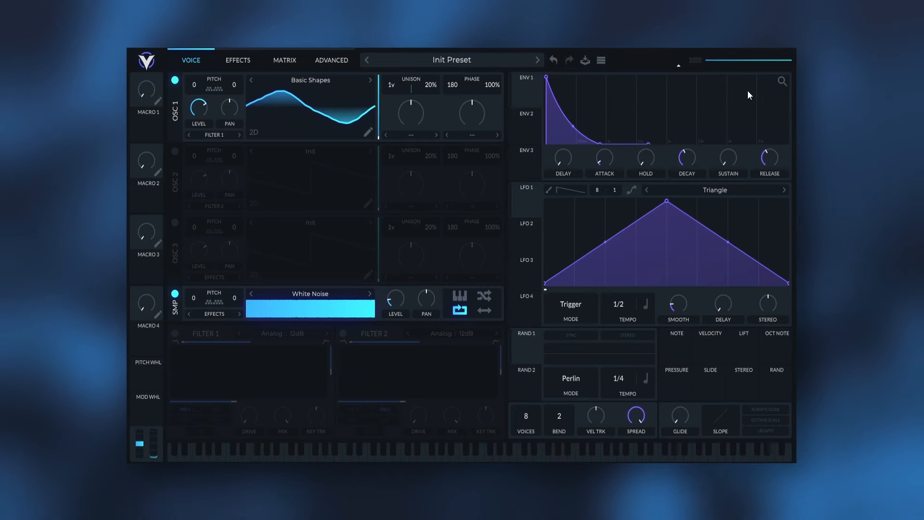
# Enable Filter 1 for oscillator 1 and the sampler as Digital 24dB, with 0% resonance and a cutoff of about 47.60 semitones
pyautogui.click(175, 334)
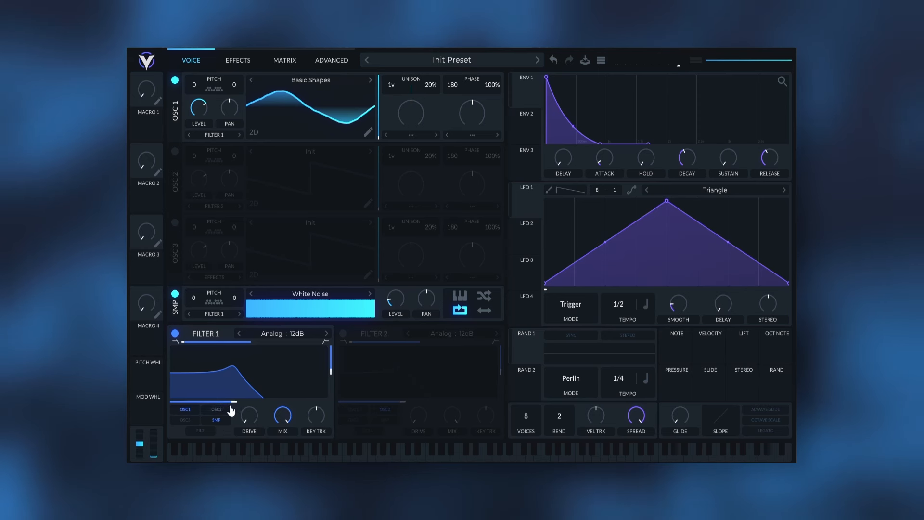
pyautogui.moveTo(332, 377); pyautogui.dragTo(334, 437)
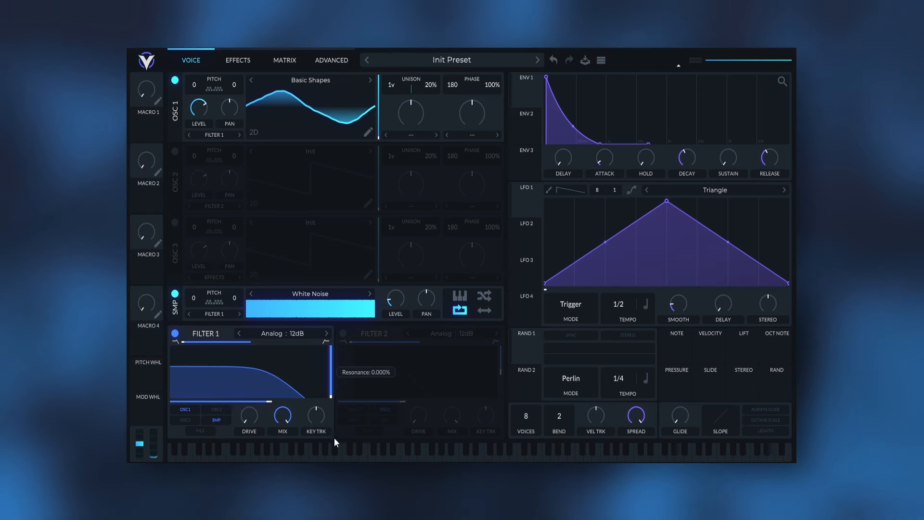
pyautogui.click(297, 337)
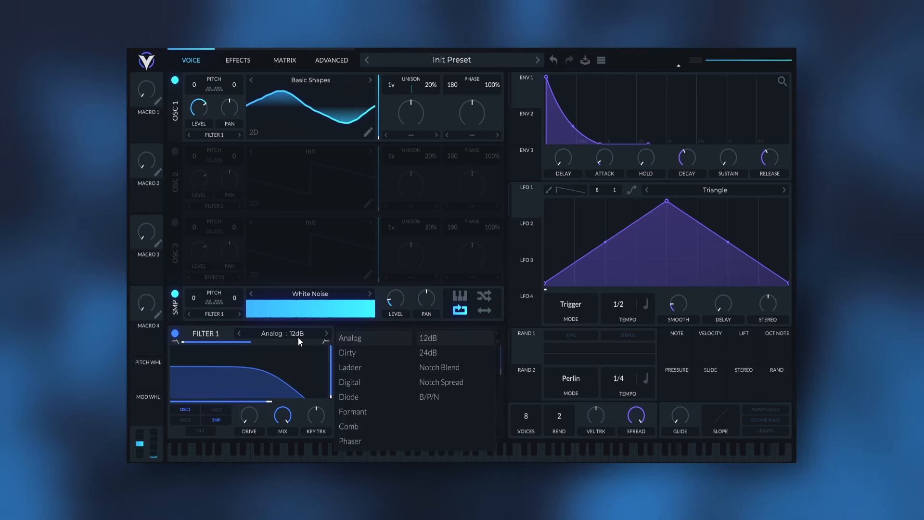
pyautogui.click(375, 384)
pyautogui.click(327, 335)
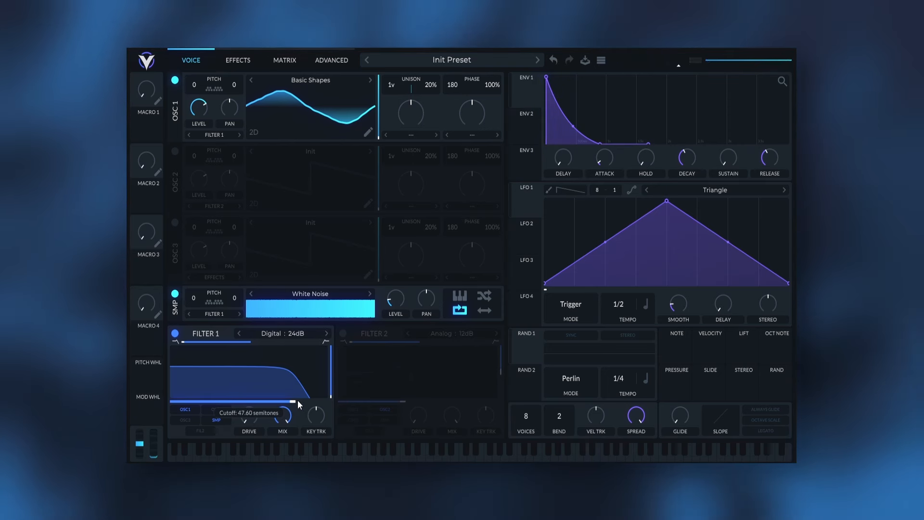
# Set the voice transpose to 24, and enable Delay as the first effect in Mid Ping Pong mode
pyautogui.click(337, 61)
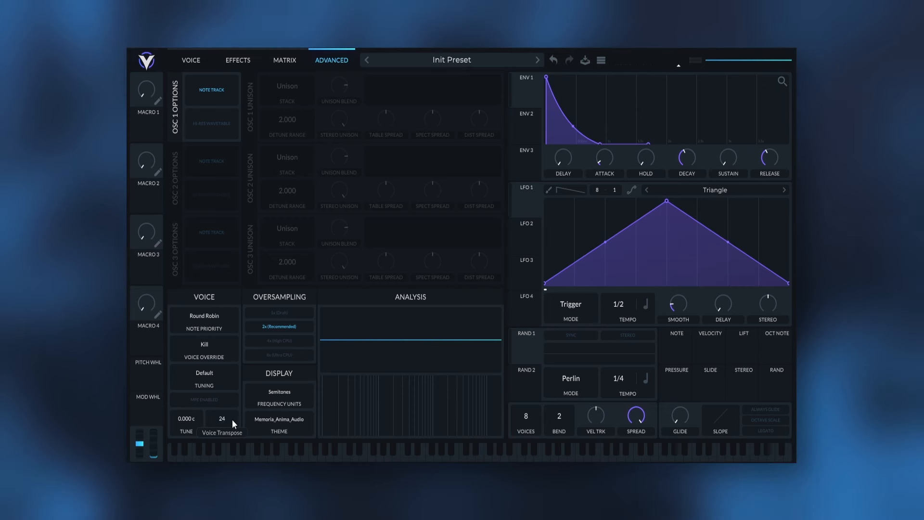
pyautogui.click(245, 58)
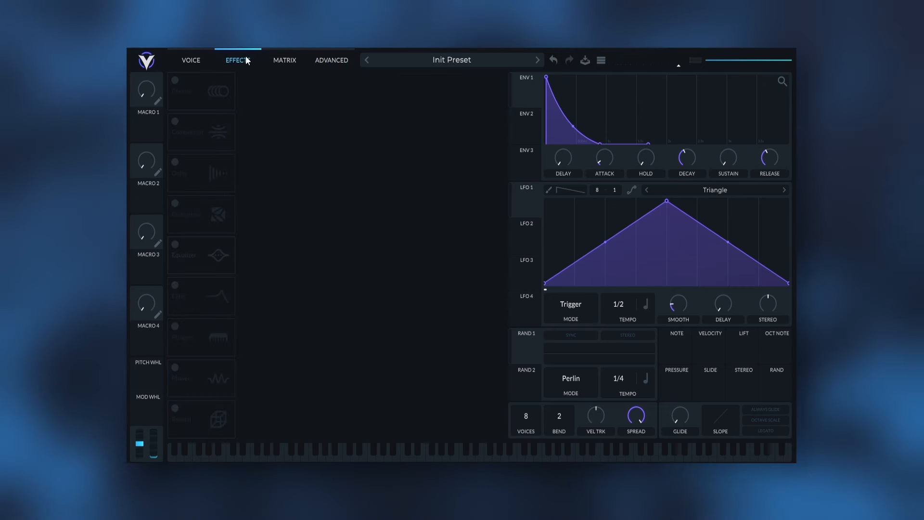
pyautogui.click(183, 166)
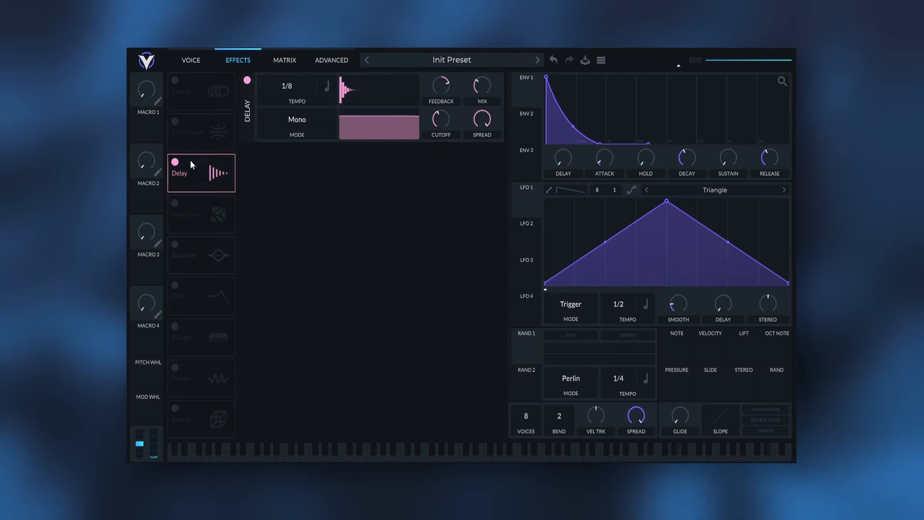
pyautogui.moveTo(189, 160); pyautogui.dragTo(195, 91)
pyautogui.click(293, 123)
pyautogui.click(316, 161)
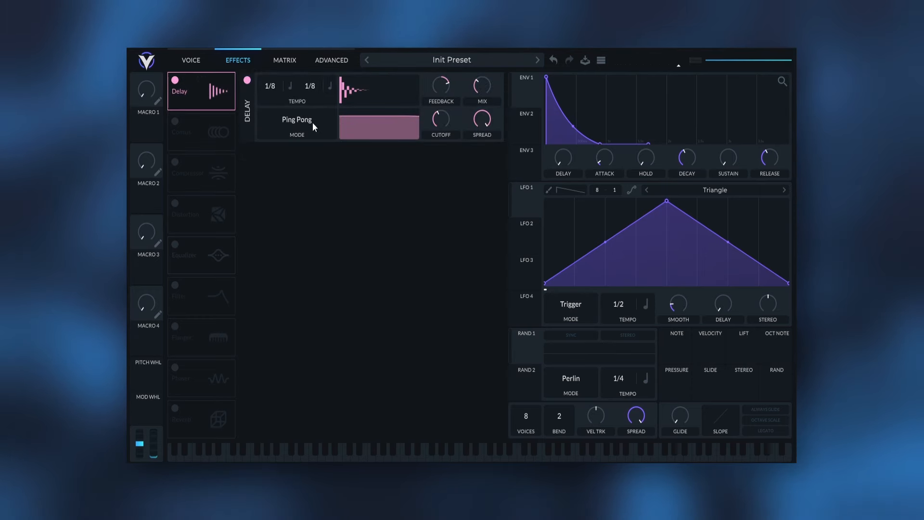
pyautogui.click(313, 122)
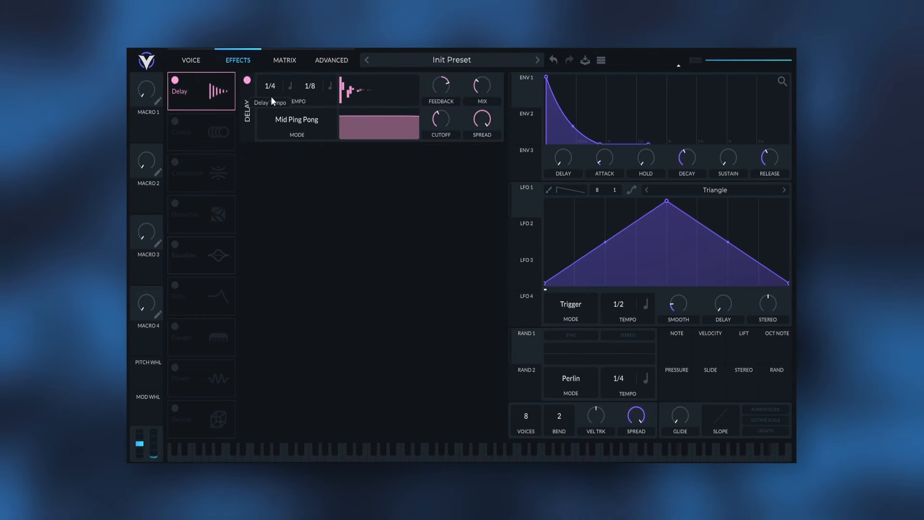
# Set the delay's first tempo to 1/16 with Tempo Dotted timing
pyautogui.click(330, 85)
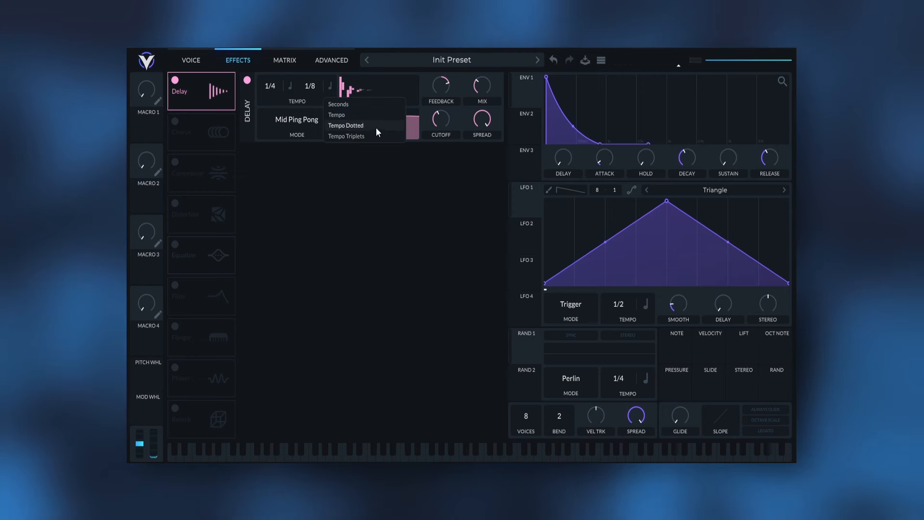
pyautogui.click(362, 222)
pyautogui.moveTo(290, 93); pyautogui.dragTo(293, 79)
pyautogui.click(291, 87)
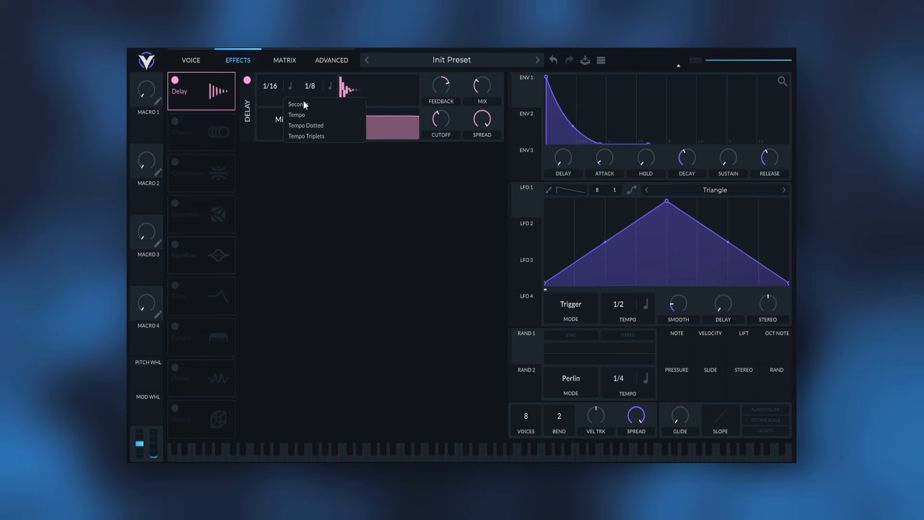
pyautogui.click(316, 126)
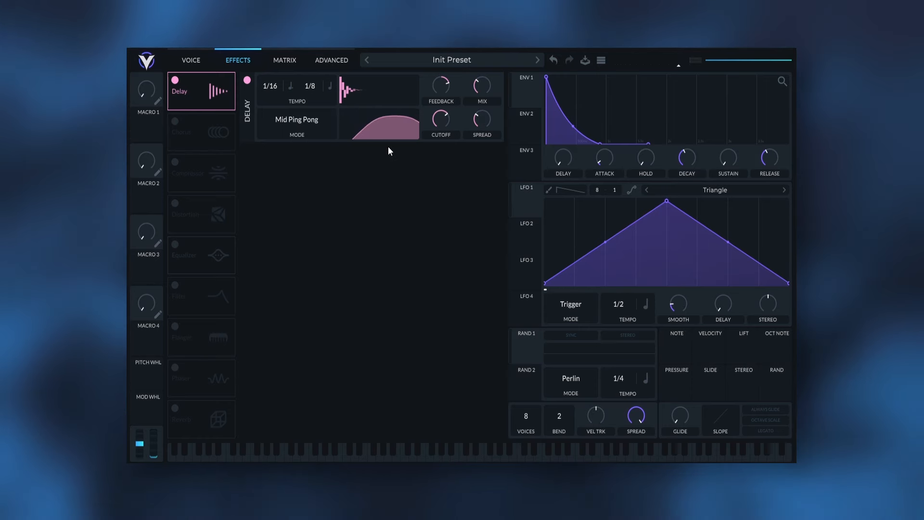
# Increase the delay's feedback and shift its narrowed filter slightly toward higher frequencies
pyautogui.moveTo(428, 101); pyautogui.dragTo(439, 93)
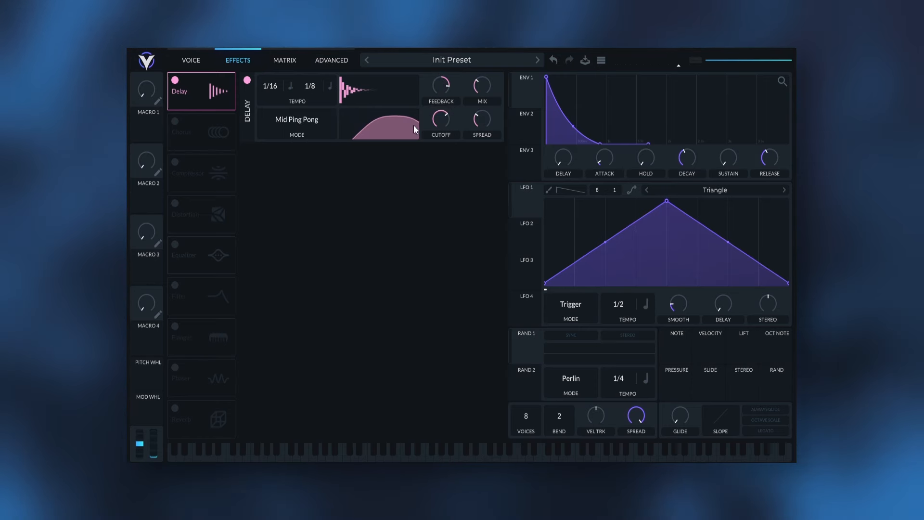
pyautogui.moveTo(403, 129); pyautogui.dragTo(406, 129)
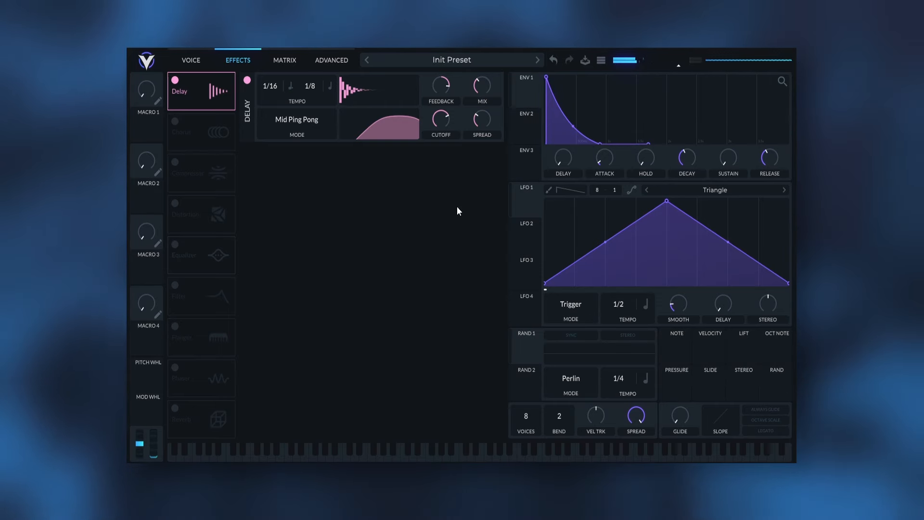
pyautogui.moveTo(448, 98); pyautogui.dragTo(452, 97)
# Enable the Chorus effect, lower its mix, and narrow its filter toward the higher frequencies
pyautogui.click(181, 120)
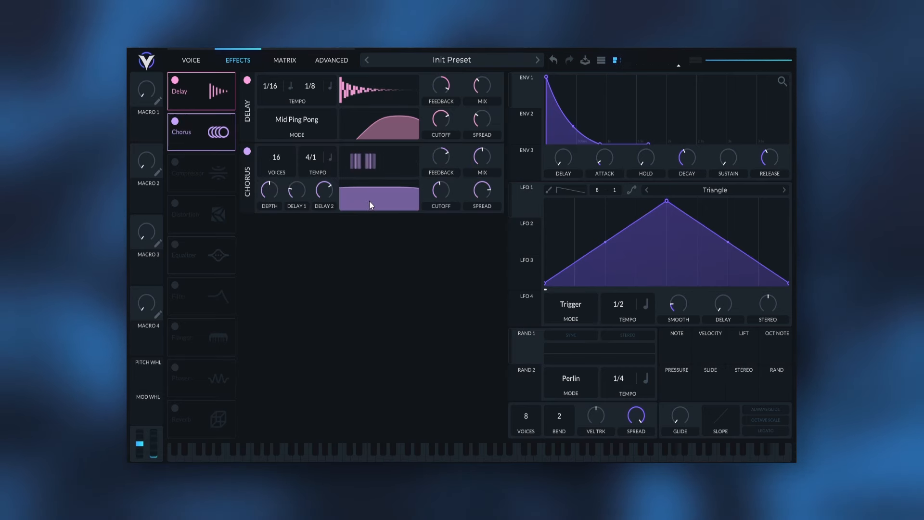
pyautogui.moveTo(479, 159); pyautogui.dragTo(471, 179)
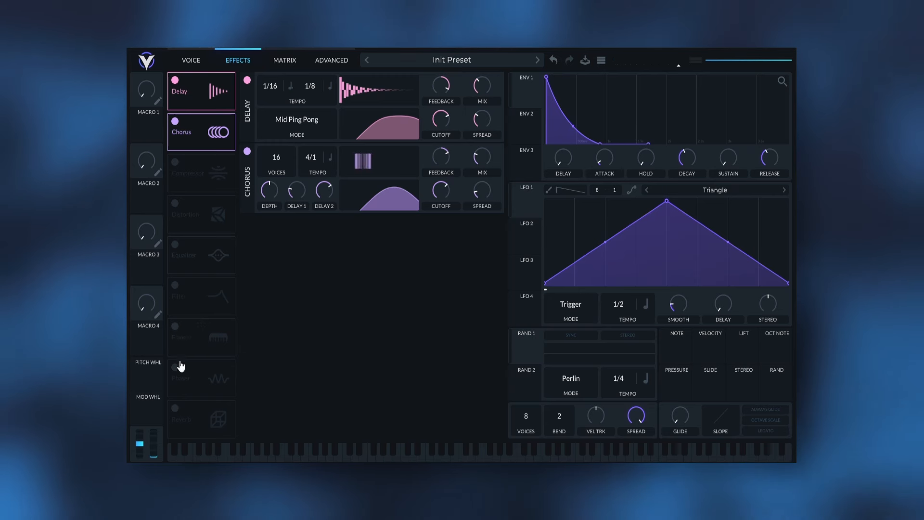
# Enable Reverb and place it after Chorus, raising its low cut and lowering its high cut and size
pyautogui.click(175, 408)
pyautogui.moveTo(200, 418); pyautogui.dragTo(241, 175)
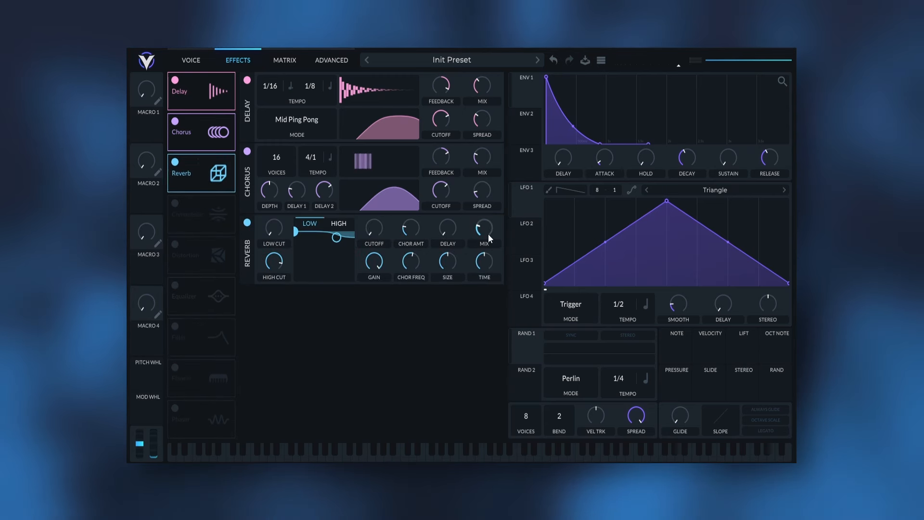
pyautogui.moveTo(274, 231); pyautogui.dragTo(286, 218)
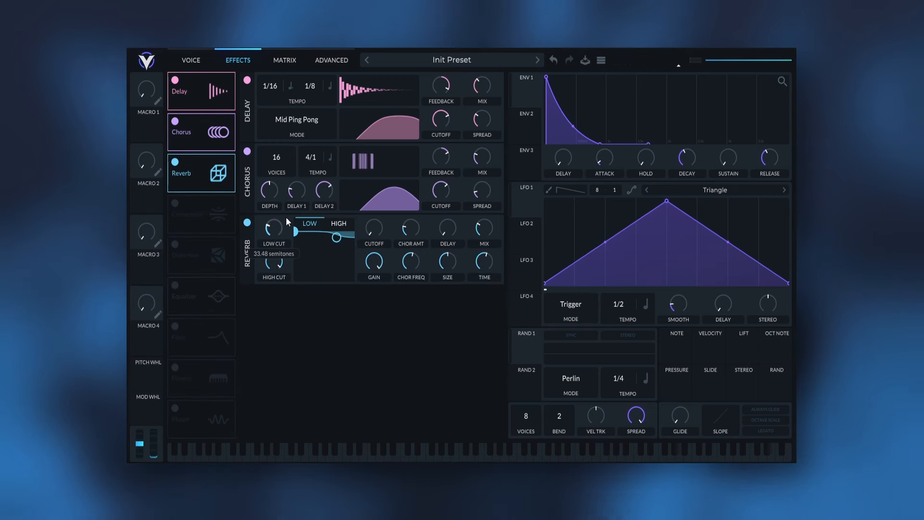
pyautogui.moveTo(288, 261); pyautogui.dragTo(280, 274)
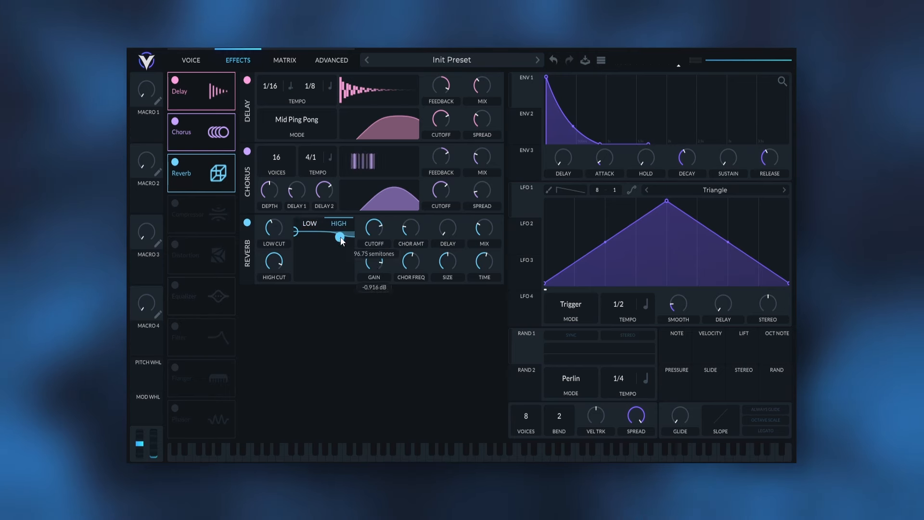
pyautogui.moveTo(444, 267); pyautogui.dragTo(443, 270)
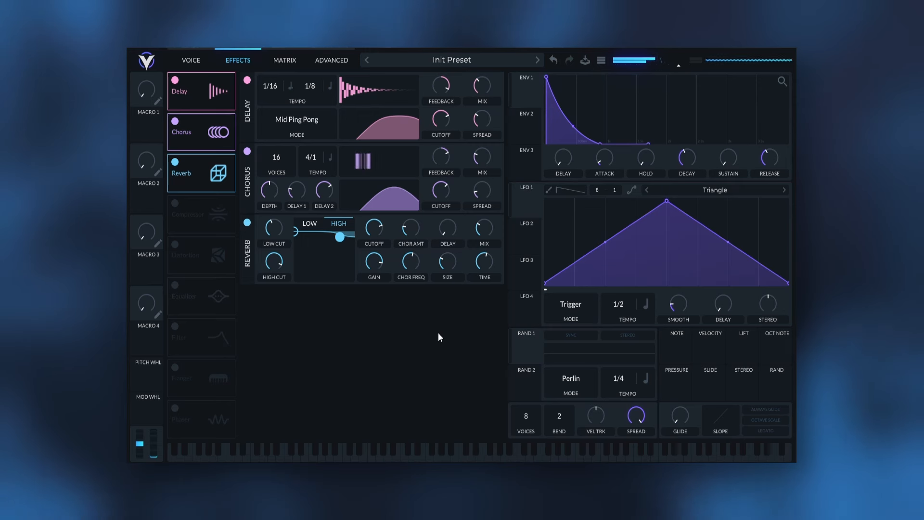
# Lower the chorus mix, set the reverb mix to about 15.6%, and shift the chorus and delay filters toward higher frequencies
pyautogui.moveTo(486, 169); pyautogui.dragTo(491, 177)
pyautogui.moveTo(493, 226); pyautogui.dragTo(484, 230)
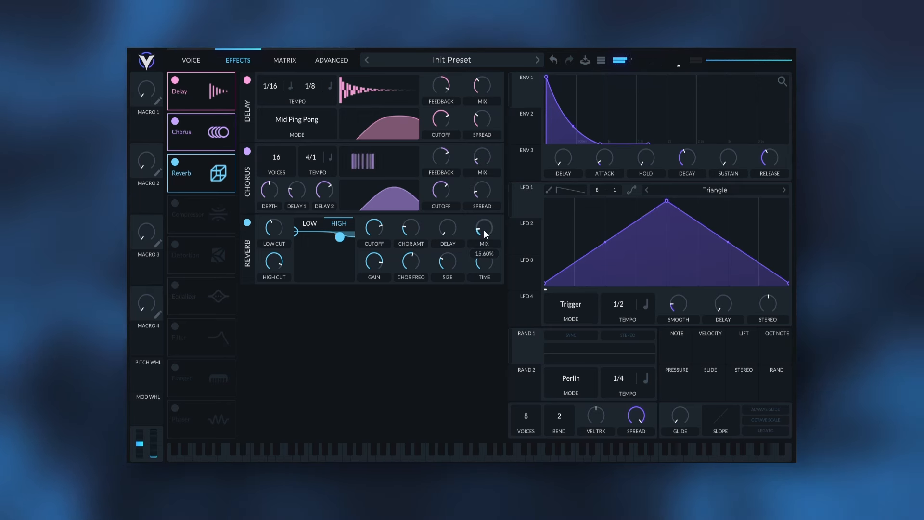
pyautogui.moveTo(395, 191); pyautogui.dragTo(420, 200)
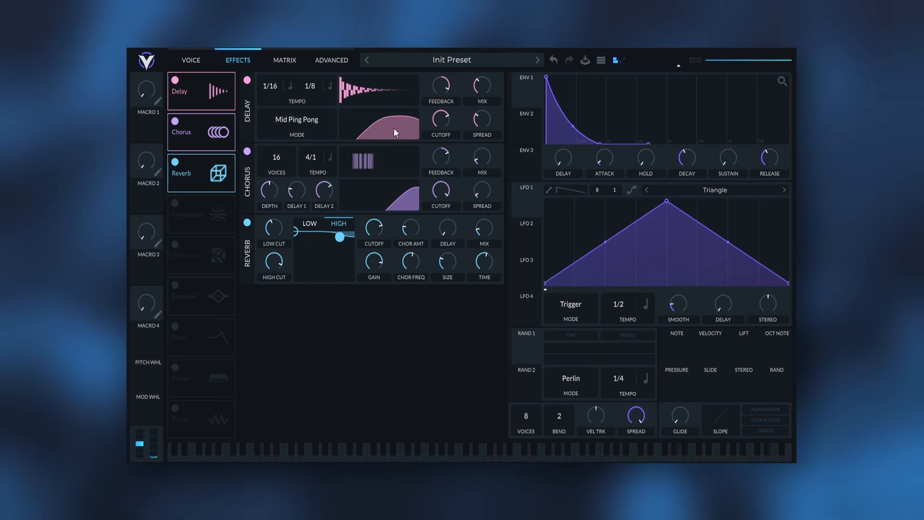
pyautogui.moveTo(394, 128); pyautogui.dragTo(401, 129)
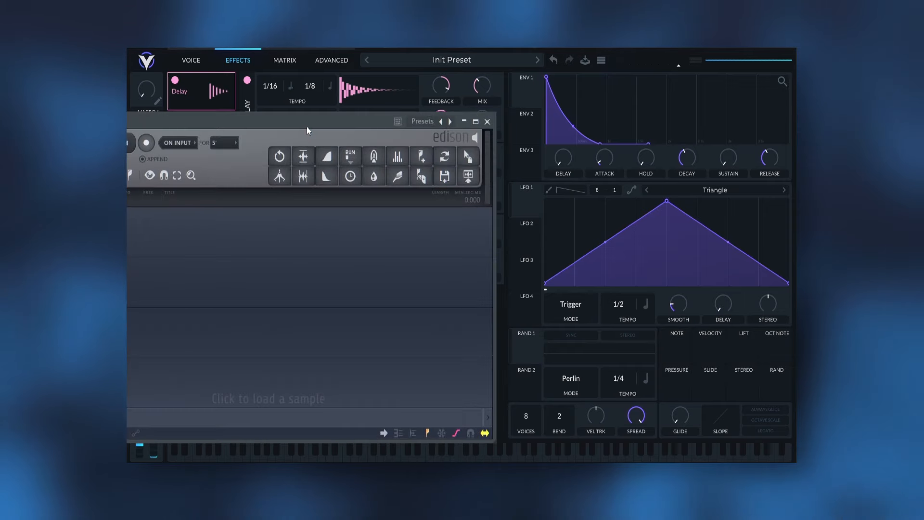
# Record the synth's output in Edison and load the recording into the layered patch's sampler
pyautogui.moveTo(307, 126); pyautogui.dragTo(394, 107)
pyautogui.click(290, 119)
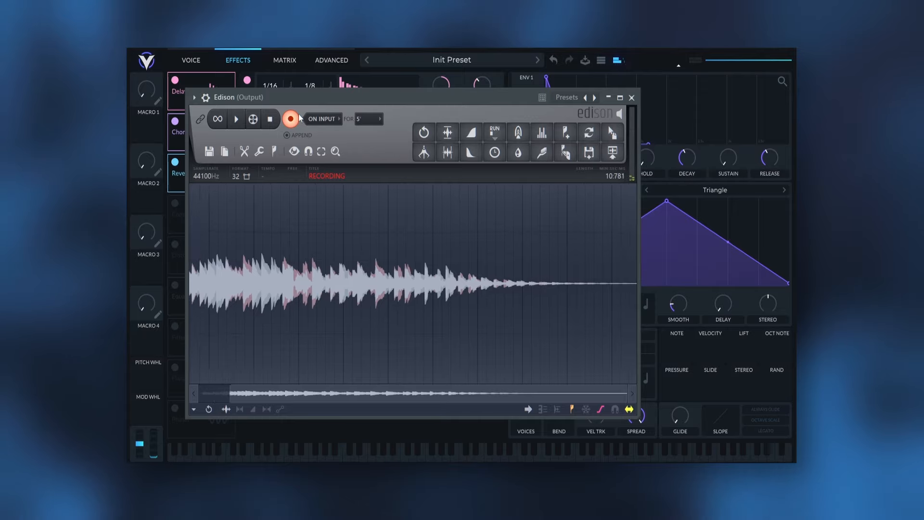
pyautogui.moveTo(782, 116); pyautogui.dragTo(329, 304)
pyautogui.moveTo(329, 305); pyautogui.dragTo(330, 304)
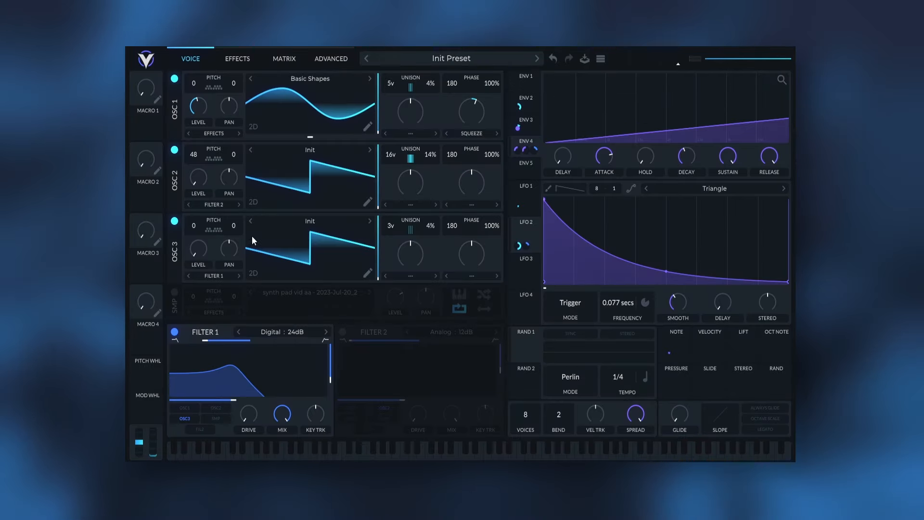
# Enable the sampler and turn off oscillators 1, 2 and 3
pyautogui.click(174, 292)
pyautogui.click(174, 221)
pyautogui.click(174, 150)
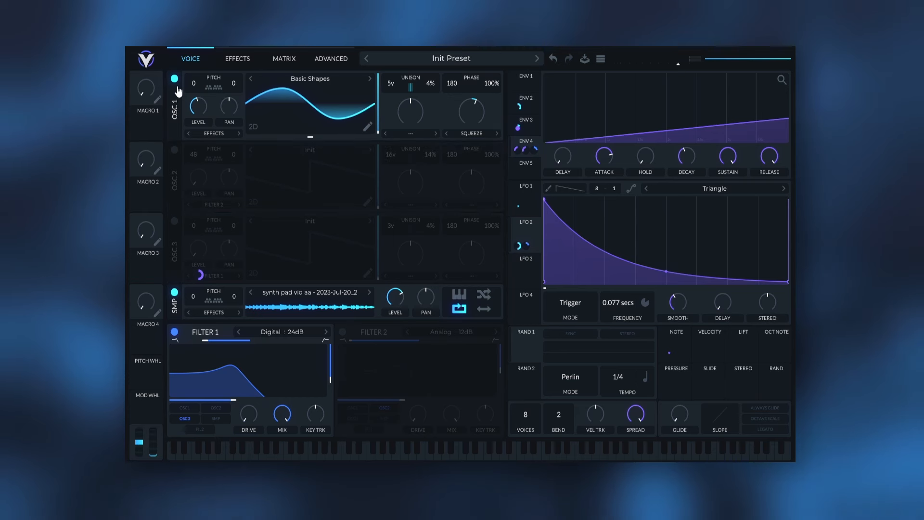
pyautogui.click(174, 78)
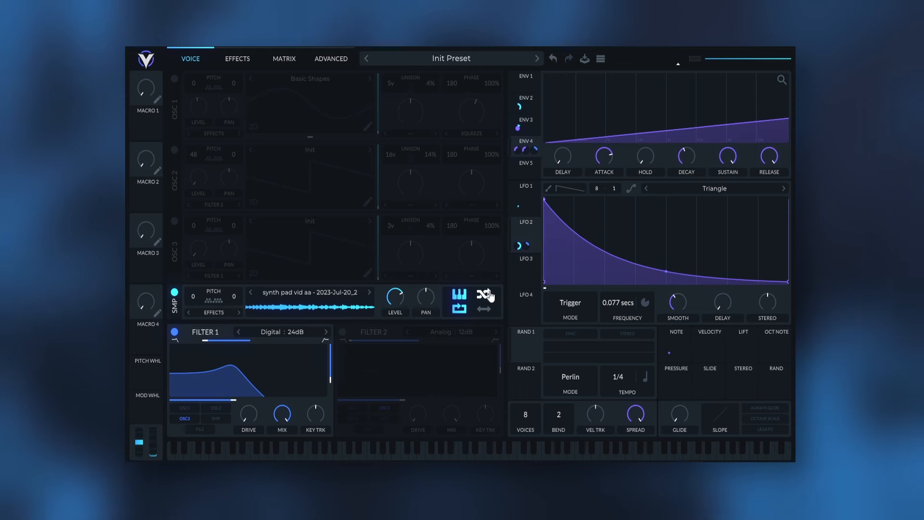
# Enable Filter 2 for the sampler as Digital 12dB, with its blend at mid-range band-pass and a higher cutoff
pyautogui.click(343, 332)
pyautogui.click(470, 334)
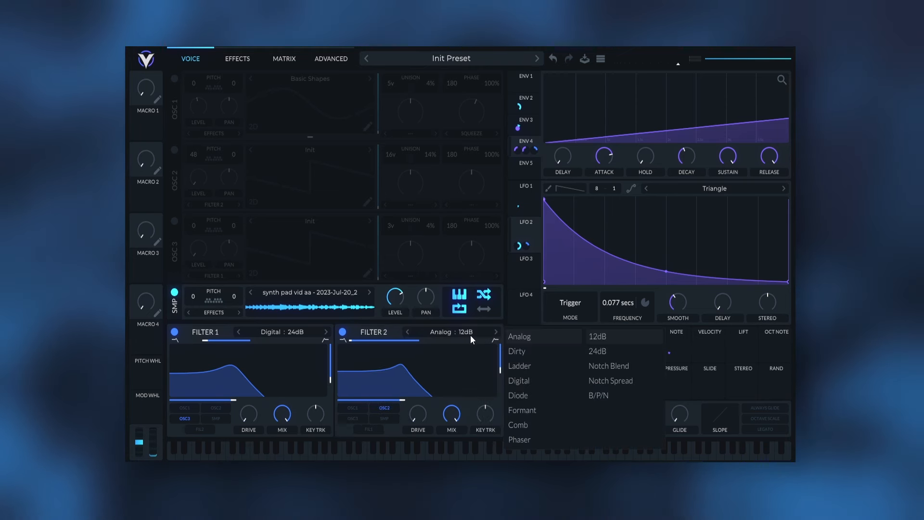
pyautogui.click(541, 382)
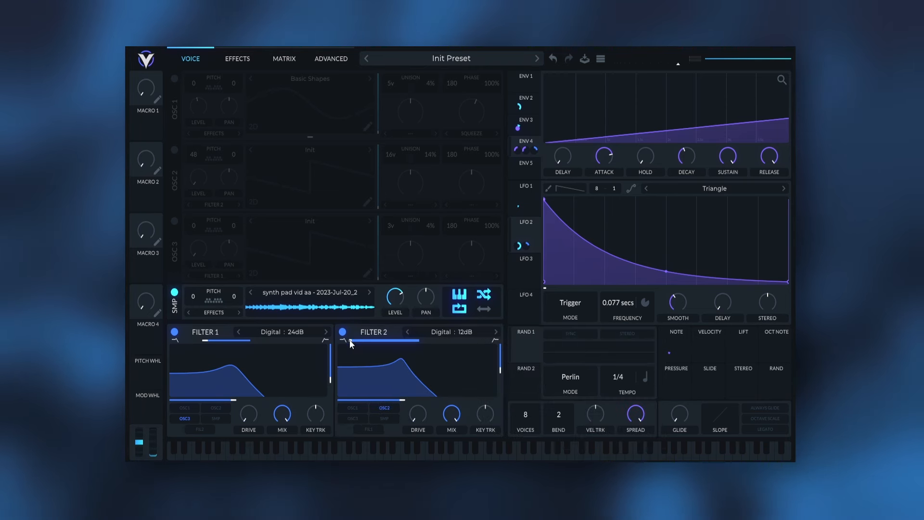
pyautogui.moveTo(349, 339); pyautogui.dragTo(415, 342)
pyautogui.moveTo(404, 400); pyautogui.dragTo(441, 400)
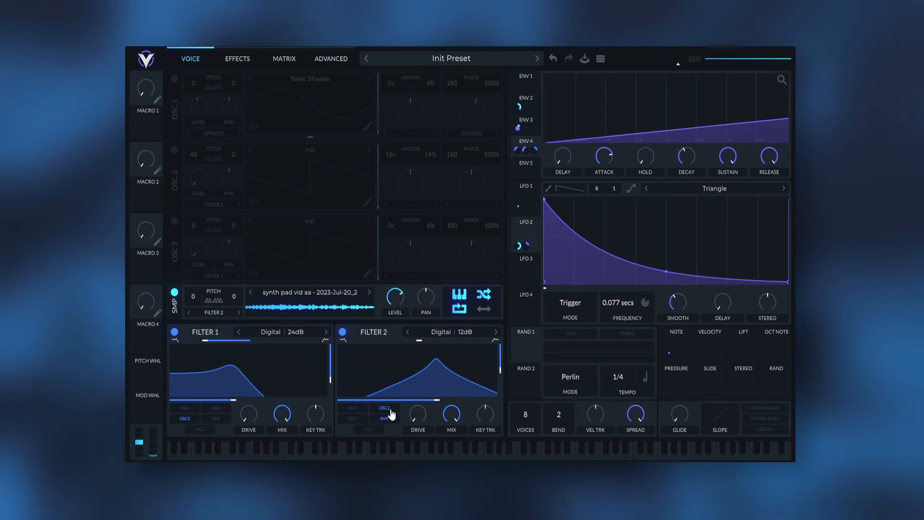
# Switch Filter 2 to Digital 24dB and raise its resonance and key tracking
pyautogui.click(495, 332)
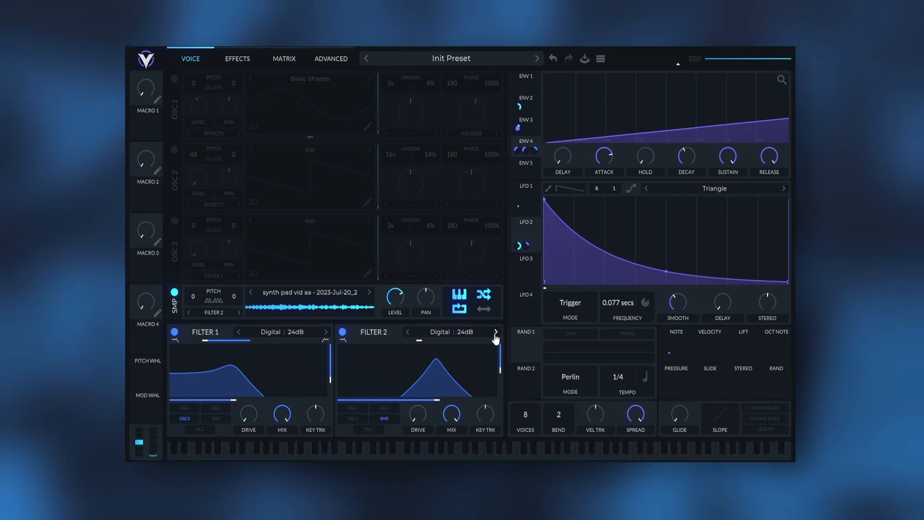
pyautogui.moveTo(501, 371); pyautogui.dragTo(507, 347)
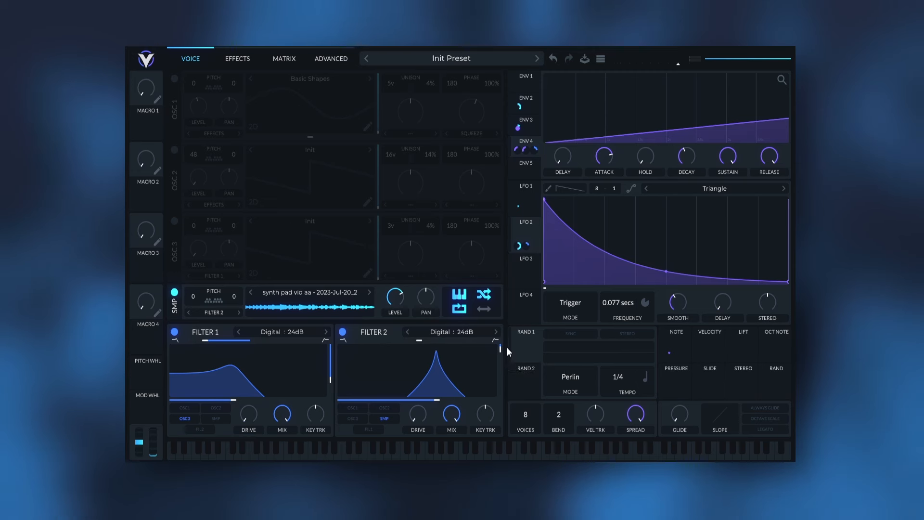
pyautogui.moveTo(485, 418); pyautogui.dragTo(493, 414)
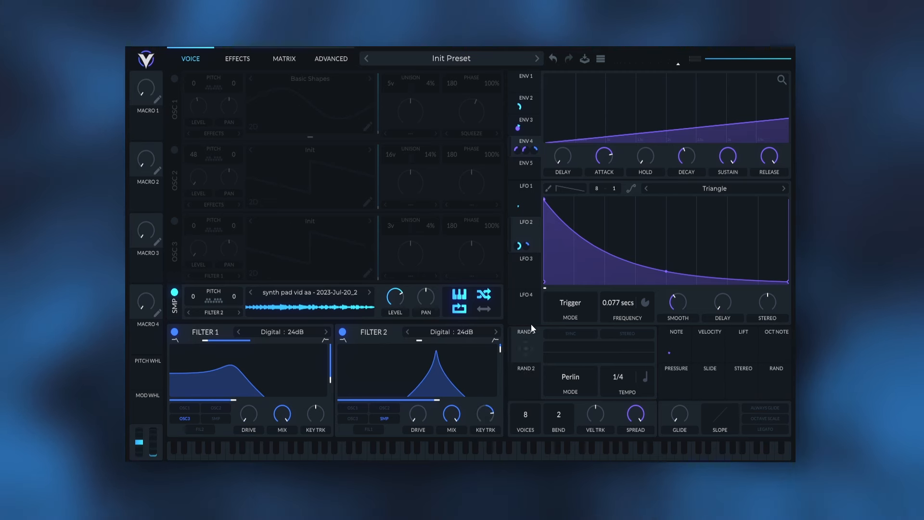
# Increase LFO 3's stereo amount and time it in Seconds at 1.770 secs
pyautogui.click(524, 273)
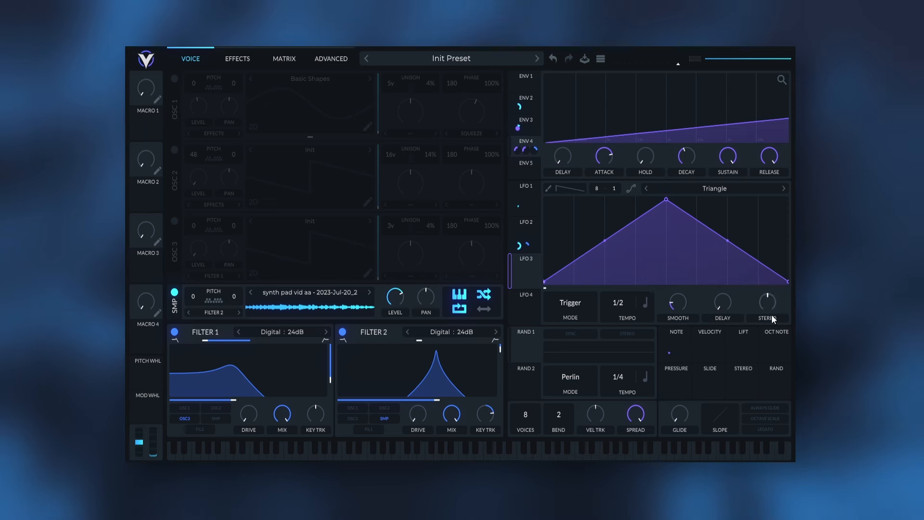
pyautogui.moveTo(785, 314)
pyautogui.click(645, 307)
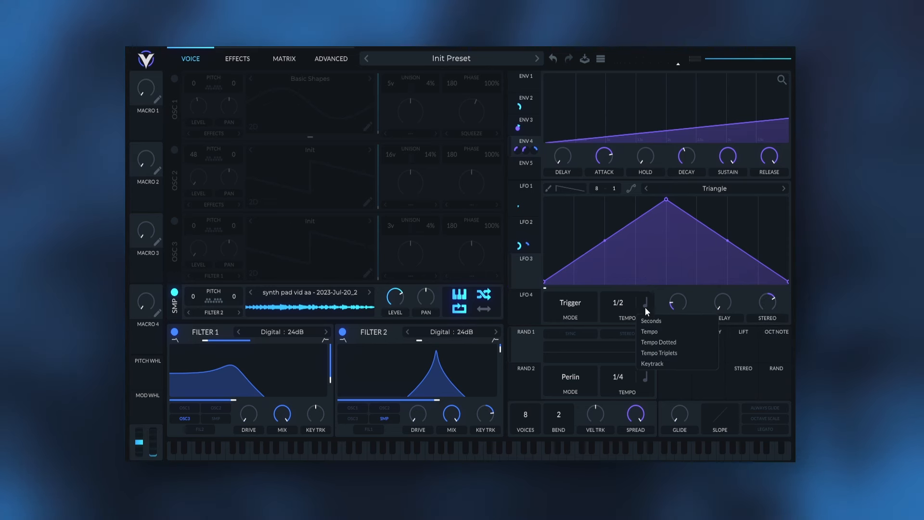
pyautogui.click(675, 320)
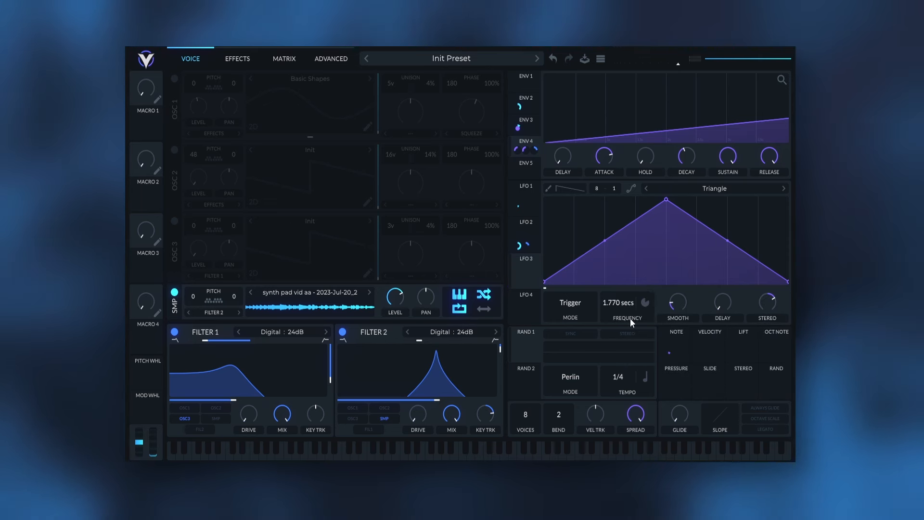
# Modulate Filter 2's cutoff with LFO 3 by about 21.5, and set the LFO's frequency to 6.271 secs
pyautogui.moveTo(526, 275); pyautogui.dragTo(436, 364)
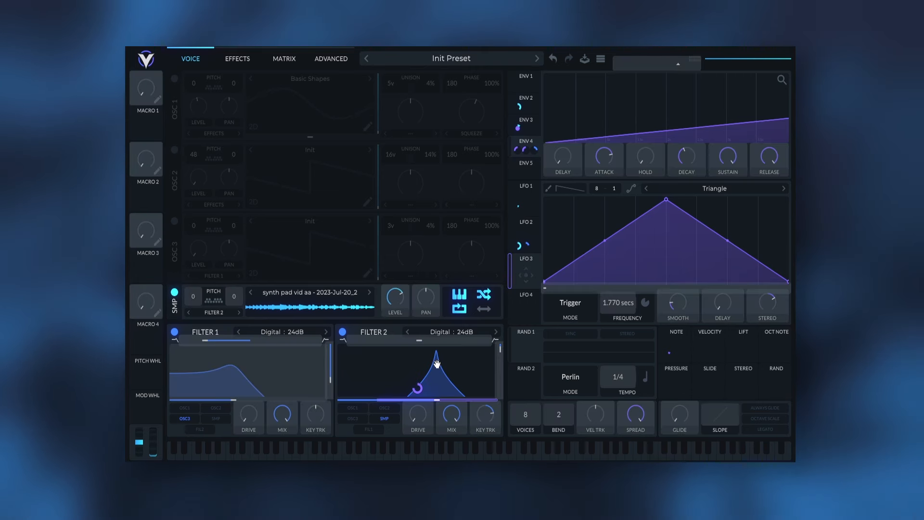
pyautogui.scroll(-2, 436, 364)
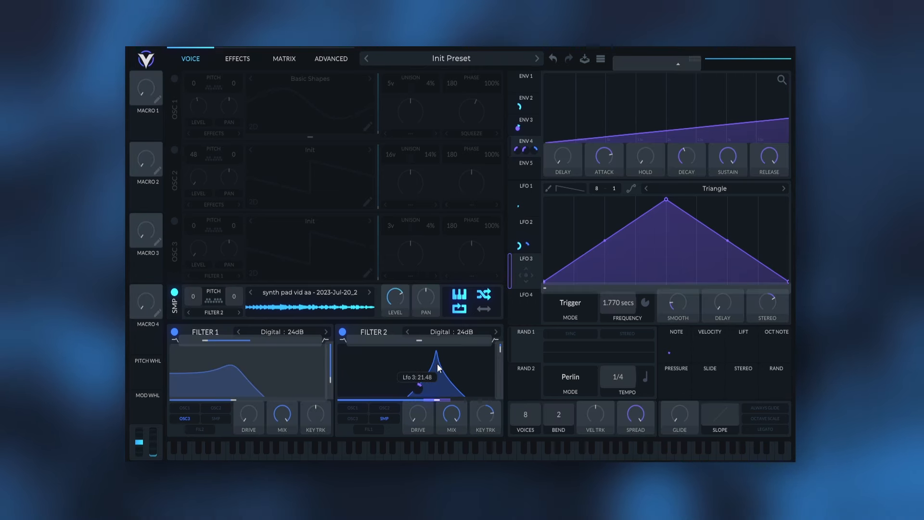
pyautogui.moveTo(437, 364); pyautogui.dragTo(437, 364)
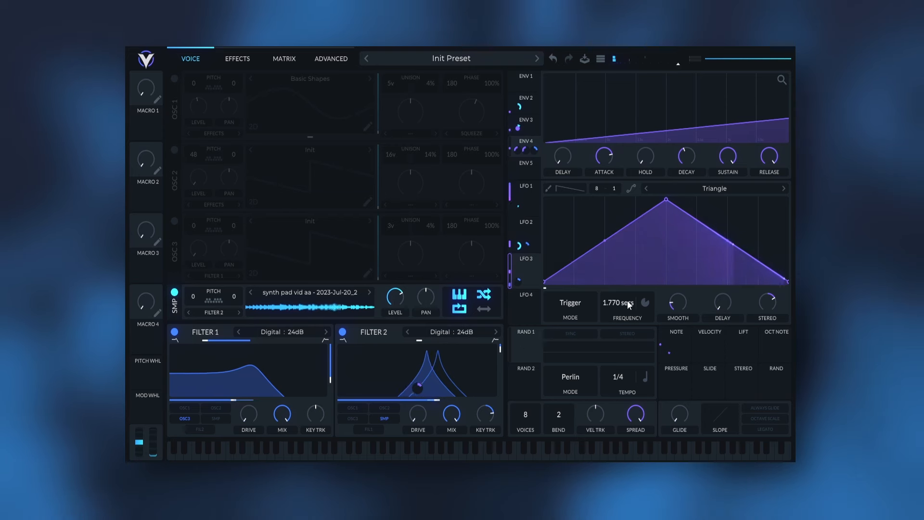
pyautogui.moveTo(626, 306); pyautogui.dragTo(625, 310)
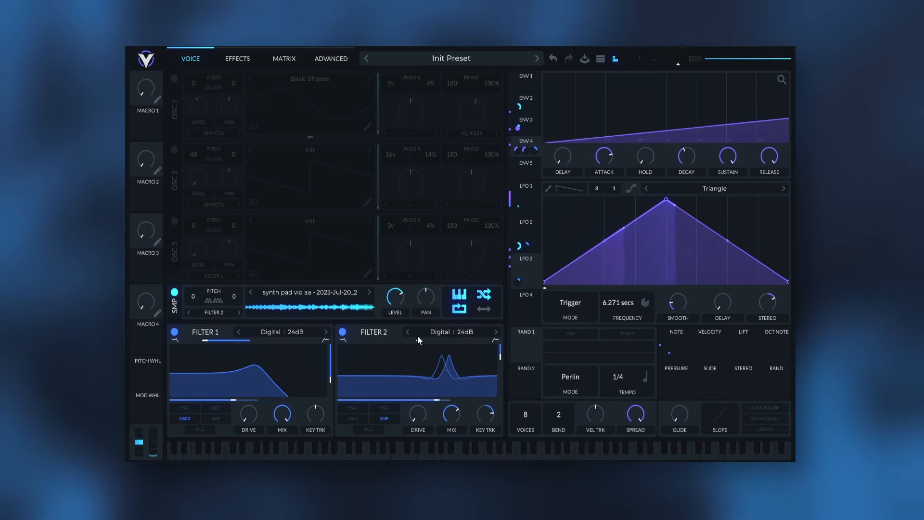
# Compare the sound with Filter 2 off and on, raise the filter's cutoff, and lower its mix
pyautogui.click(343, 332)
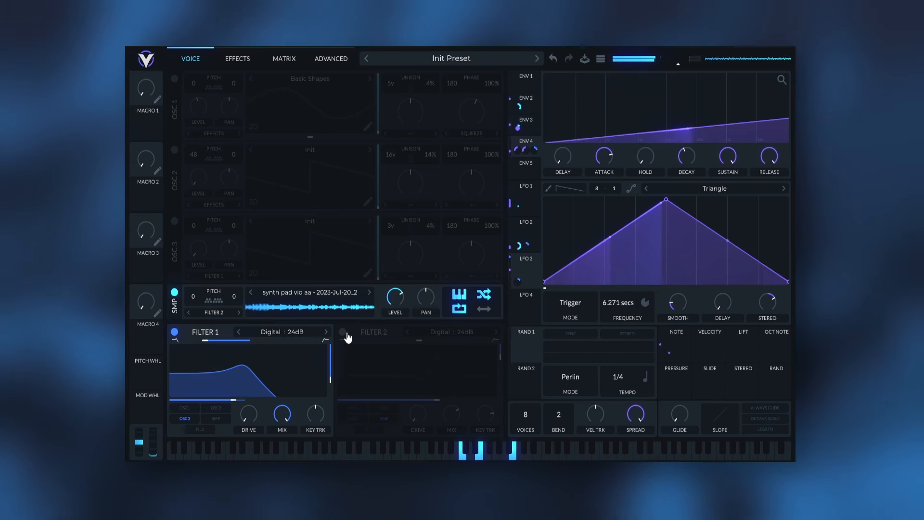
pyautogui.click(343, 333)
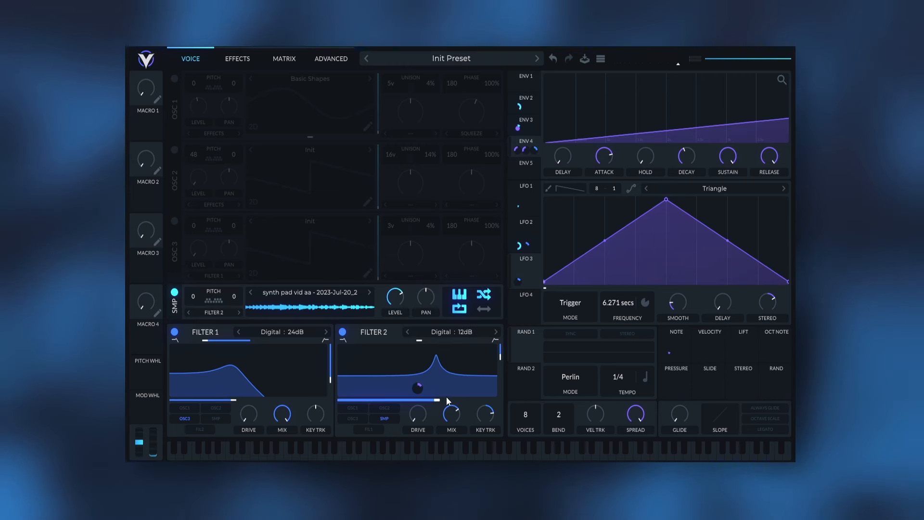
pyautogui.moveTo(448, 401); pyautogui.dragTo(460, 405)
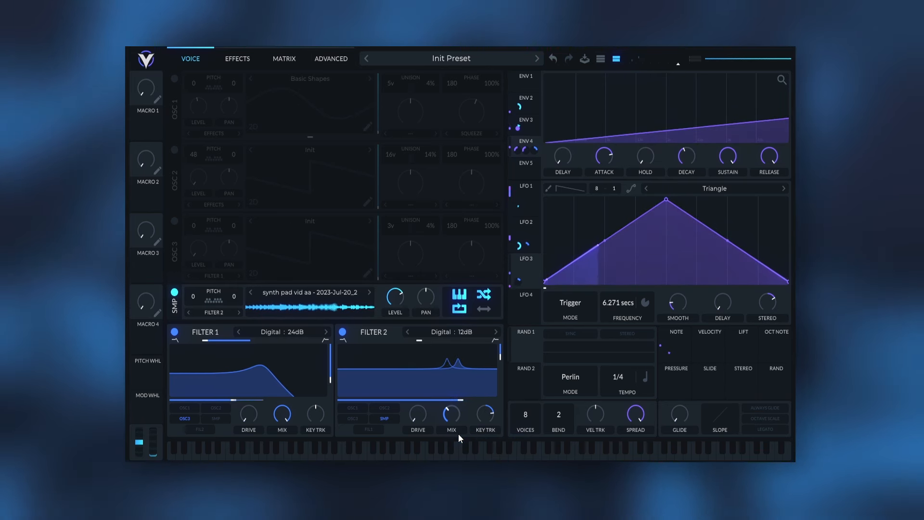
# Turn oscillators 1, 2 and 3 back on, and remove the modulation assigned from LFO 1
pyautogui.click(175, 221)
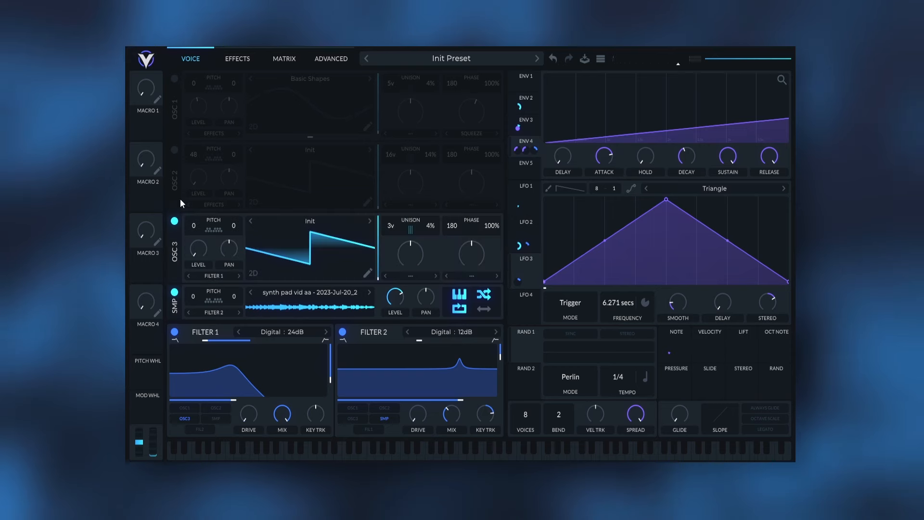
pyautogui.click(174, 150)
pyautogui.click(175, 80)
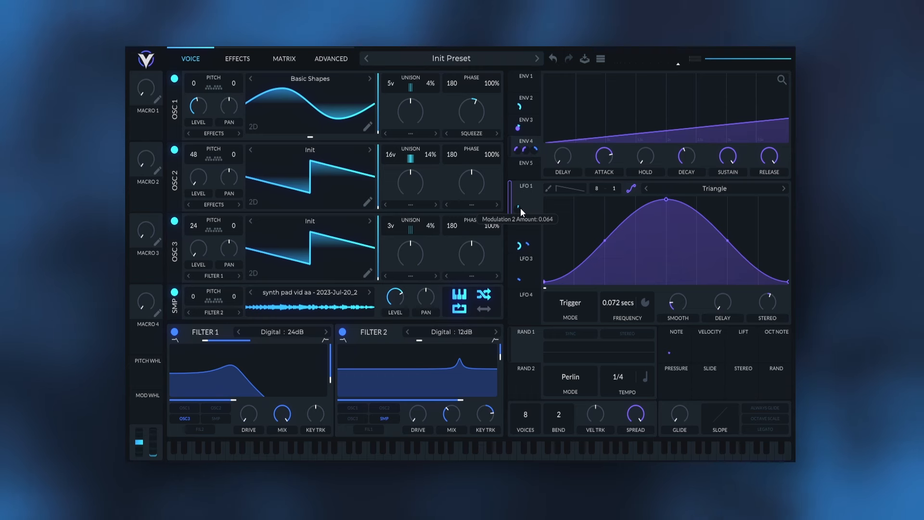
pyautogui.rightClick(520, 208)
pyautogui.click(534, 215)
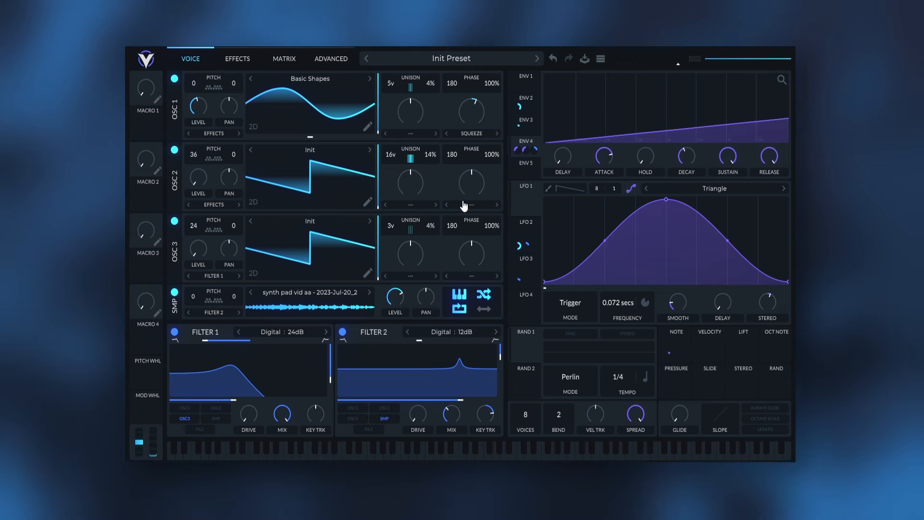
# Time Rand 1 in Seconds at 0.841 secs and enable its Sync
pyautogui.click(645, 380)
pyautogui.click(651, 392)
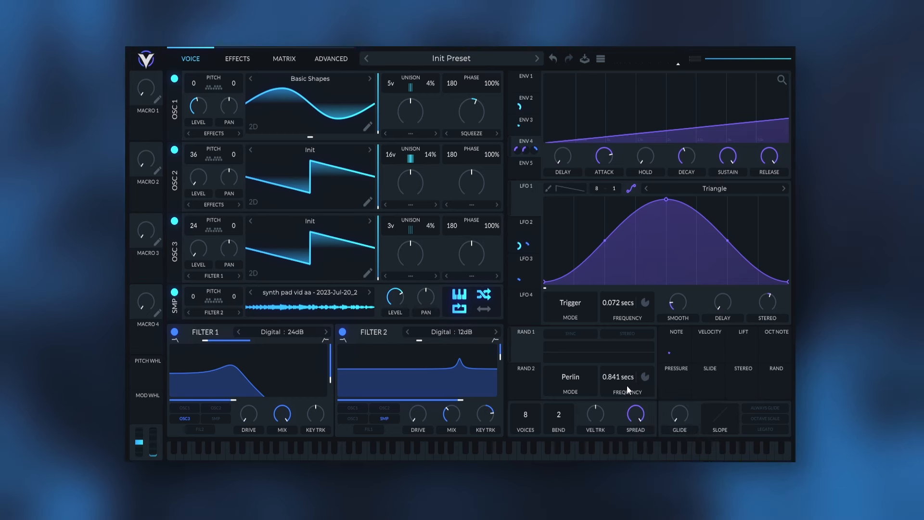
pyautogui.click(585, 340)
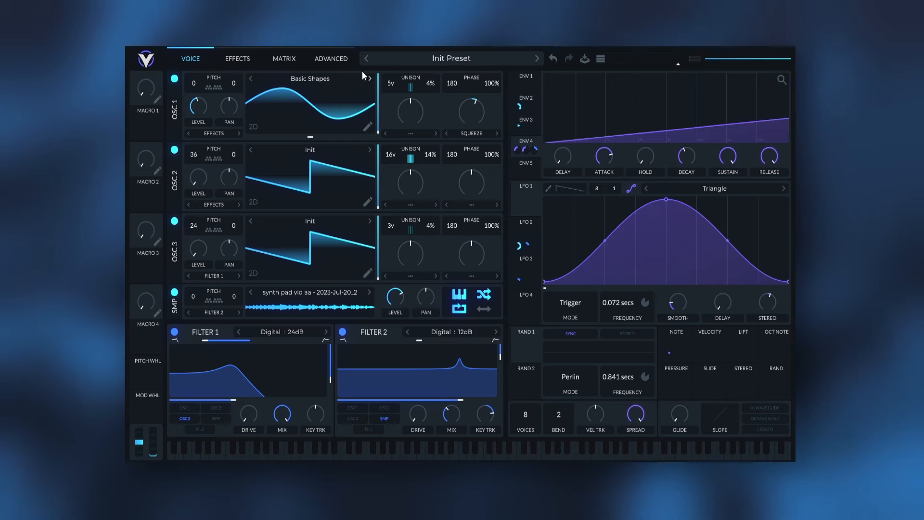
# Modulate the global Tune with Rand 1 by about 0.828 and make the modulation bipolar
pyautogui.click(331, 59)
pyautogui.moveTo(526, 341); pyautogui.dragTo(467, 341)
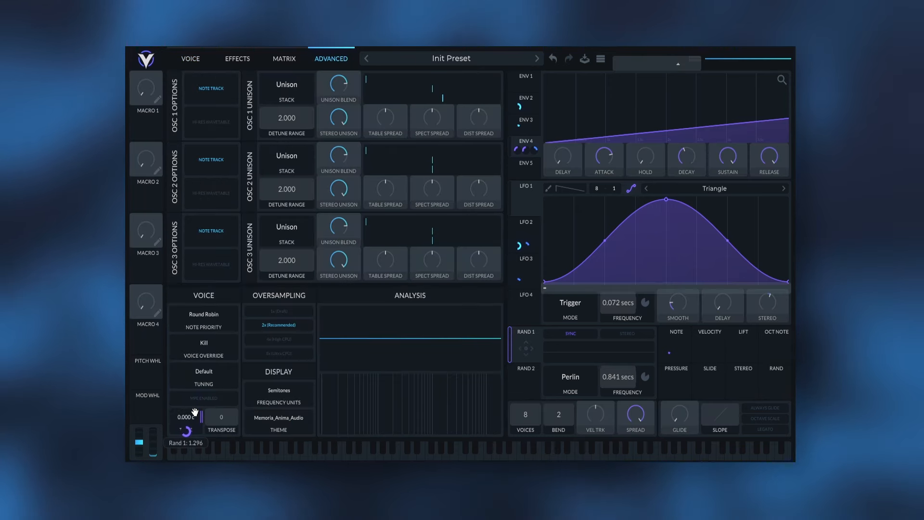
pyautogui.moveTo(195, 411); pyautogui.dragTo(195, 412)
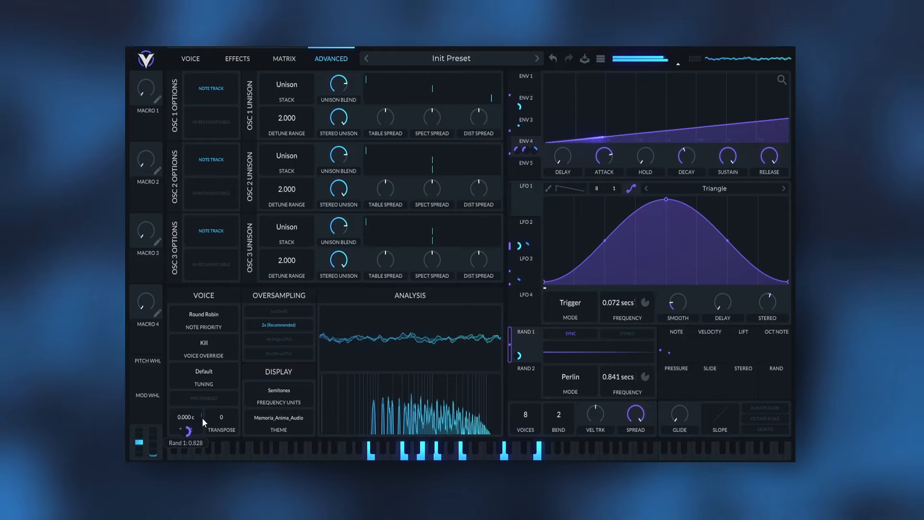
pyautogui.rightClick(187, 434)
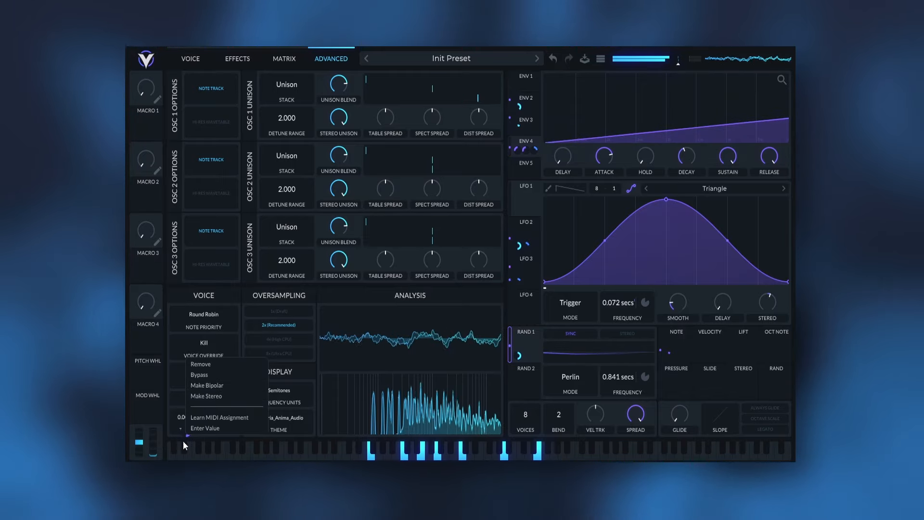
pyautogui.click(231, 387)
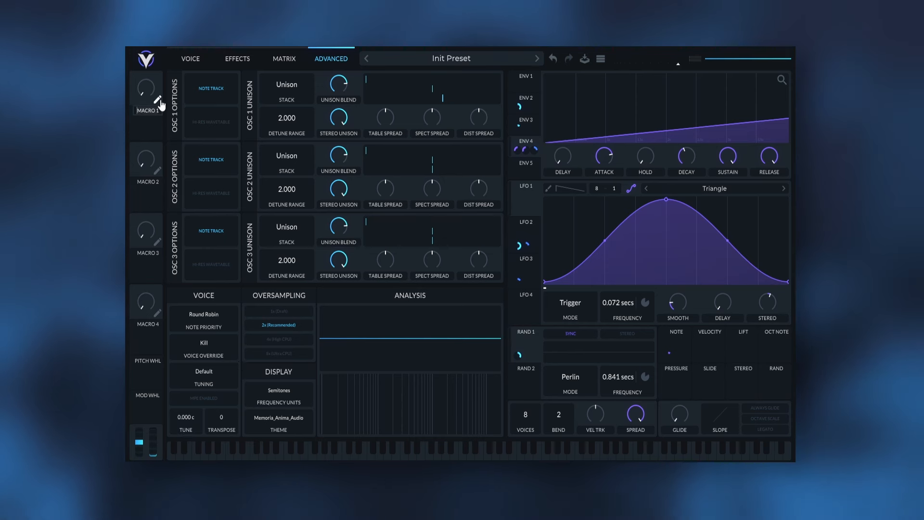
# Rename Macro 1 as DETUNE and assign it to the amount of Rand 1's Tune modulation
pyautogui.write('d')
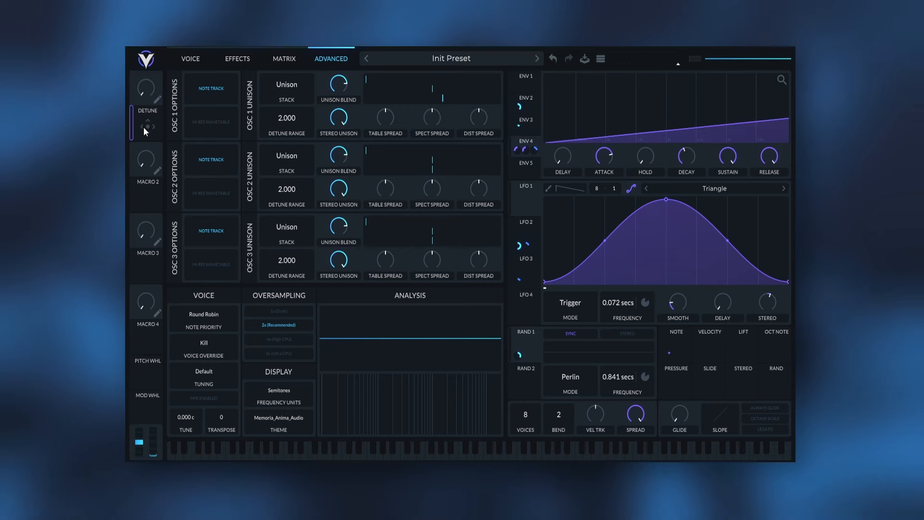
pyautogui.moveTo(143, 127); pyautogui.dragTo(198, 380)
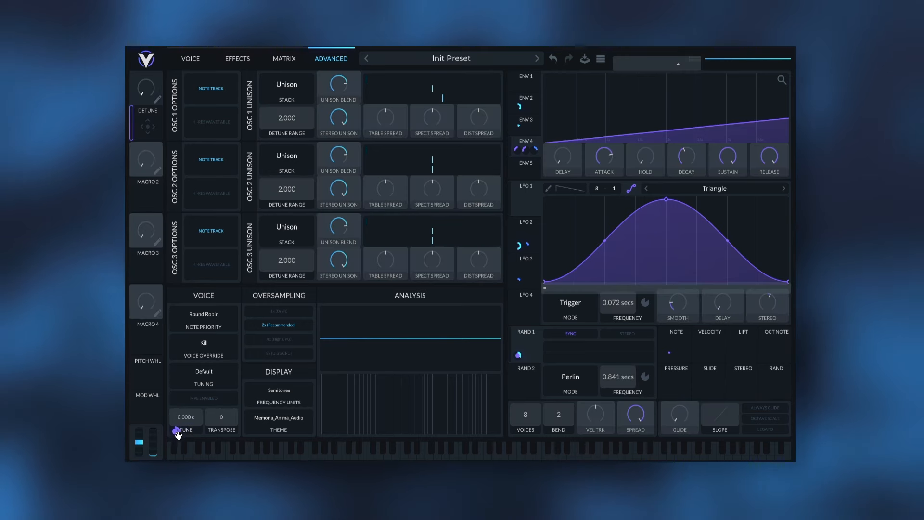
pyautogui.moveTo(177, 433); pyautogui.dragTo(178, 434)
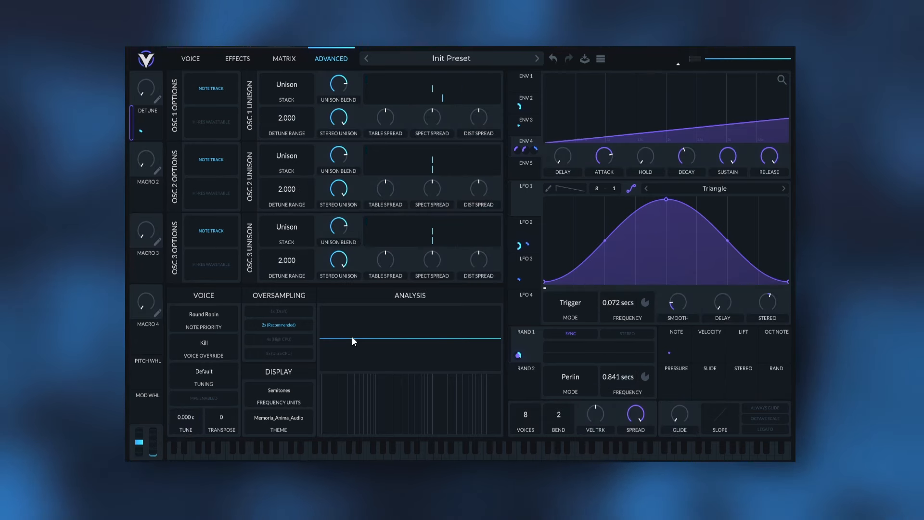
# Set oscillator 2's spectral morph to Low Pass and lower its amount to round off the saw wave
pyautogui.click(188, 58)
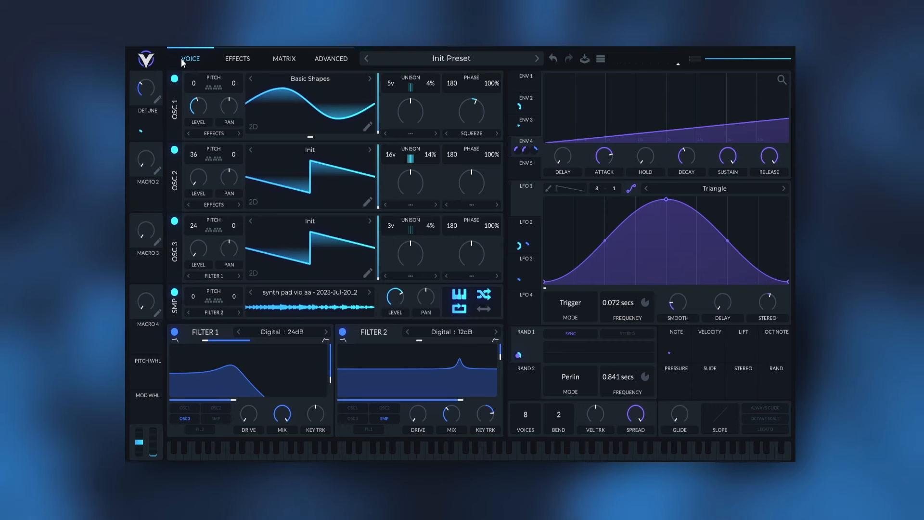
pyautogui.click(407, 206)
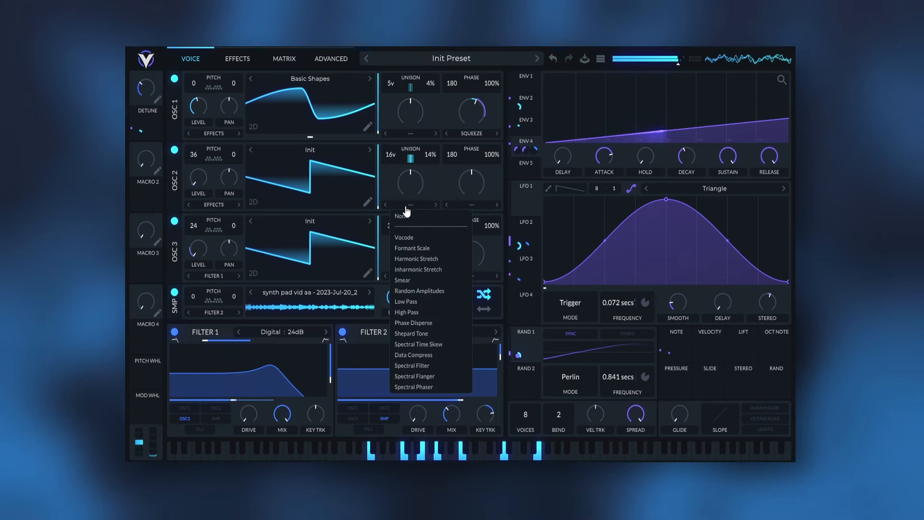
pyautogui.click(436, 301)
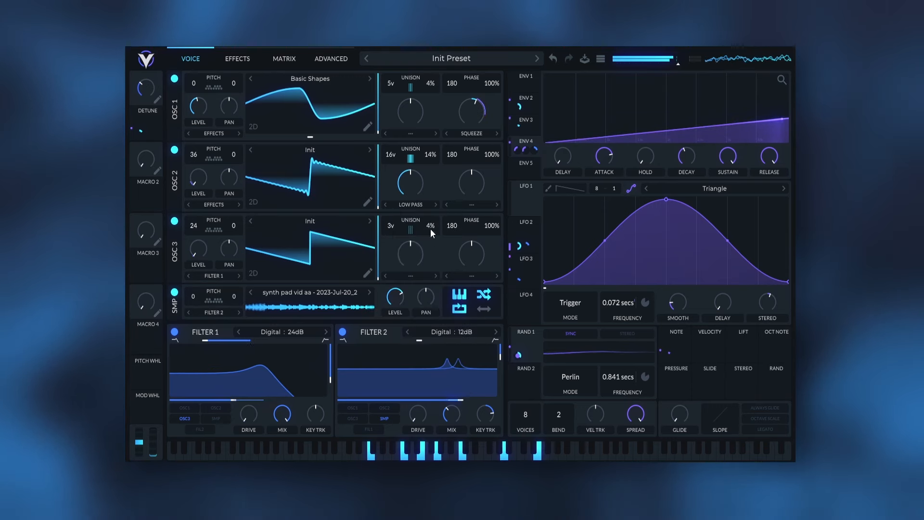
pyautogui.moveTo(422, 183); pyautogui.dragTo(440, 232)
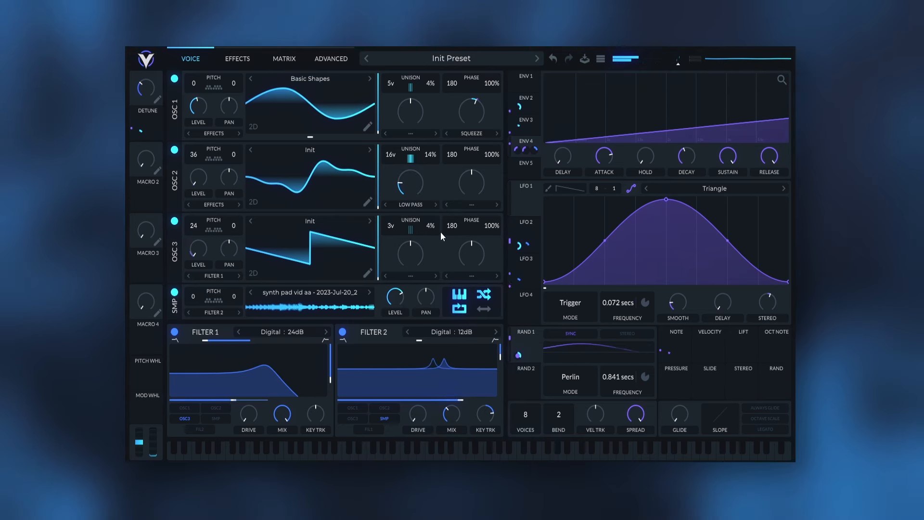
# Modulate oscillator 2's Low Pass amount with LFO 2 by about 0.509
pyautogui.click(532, 227)
pyautogui.moveTo(524, 221); pyautogui.dragTo(411, 185)
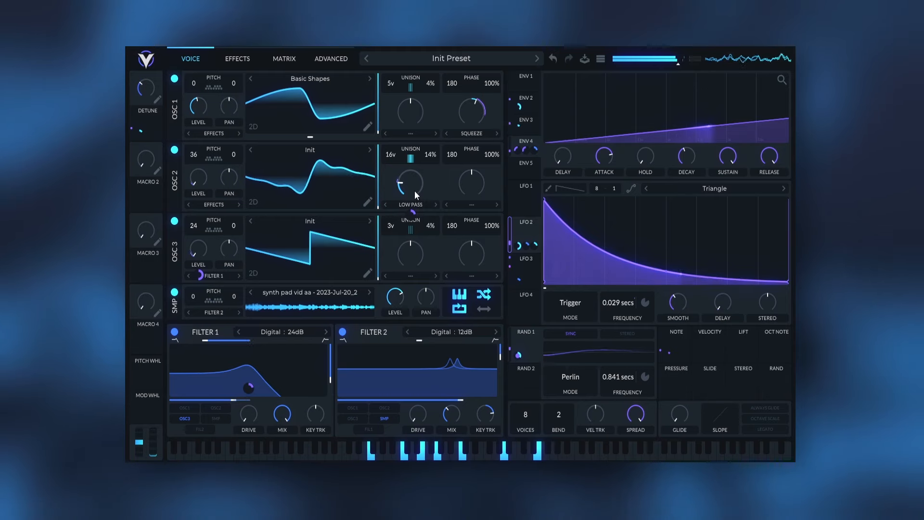
pyautogui.moveTo(423, 179)
pyautogui.mouseDown()
pyautogui.moveTo(412, 227)
pyautogui.moveTo(421, 190)
pyautogui.mouseUp()
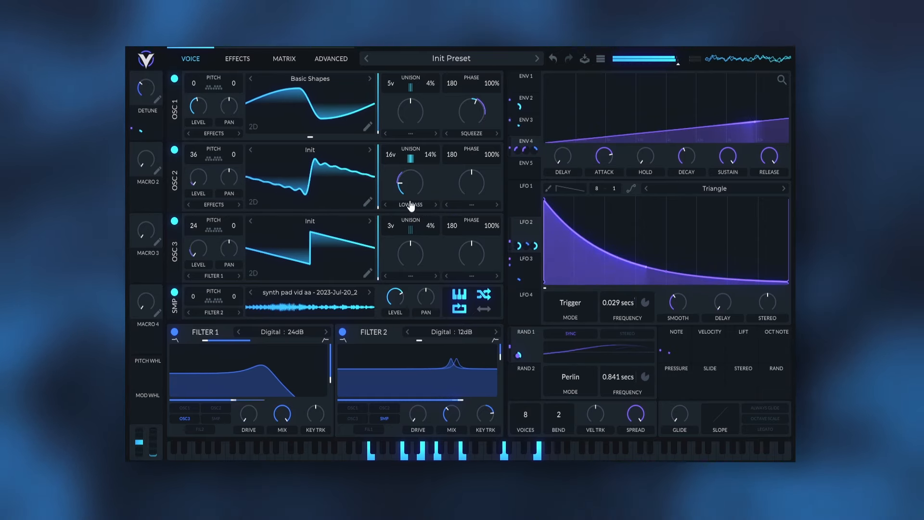
pyautogui.moveTo(410, 212)
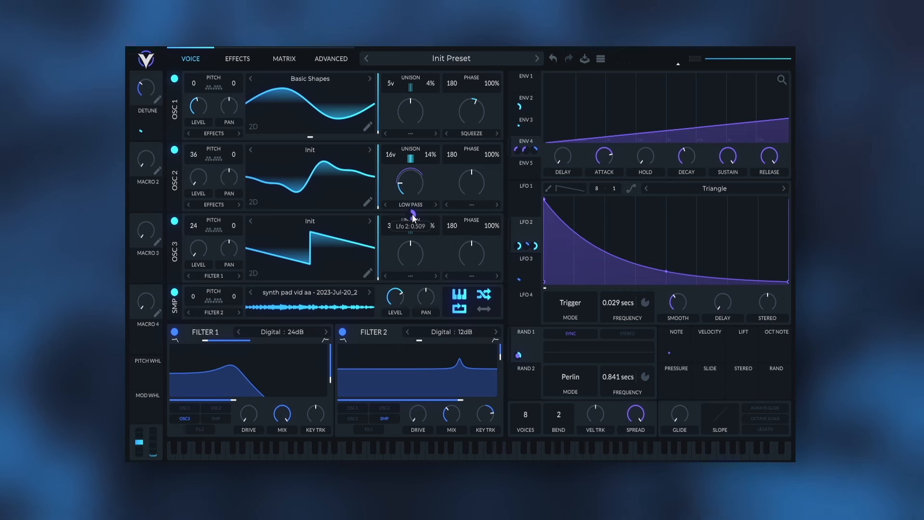
# Time LFO 1 by Tempo at 2/1 and straighten its triangle shape by turning off curve smoothing
pyautogui.click(521, 197)
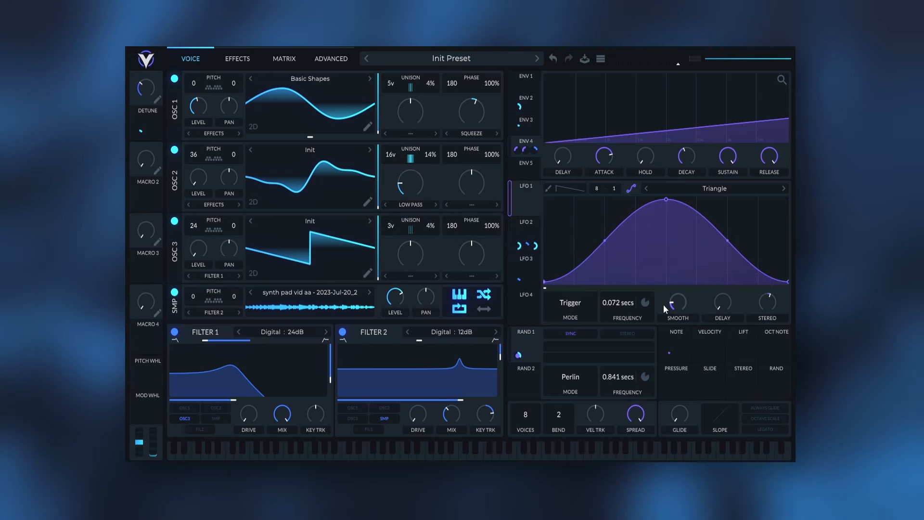
pyautogui.click(647, 304)
pyautogui.click(683, 333)
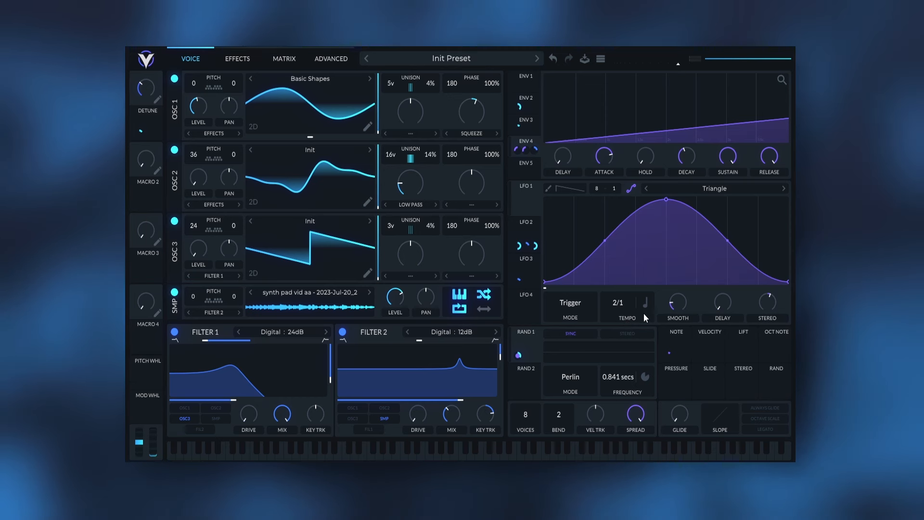
pyautogui.click(631, 189)
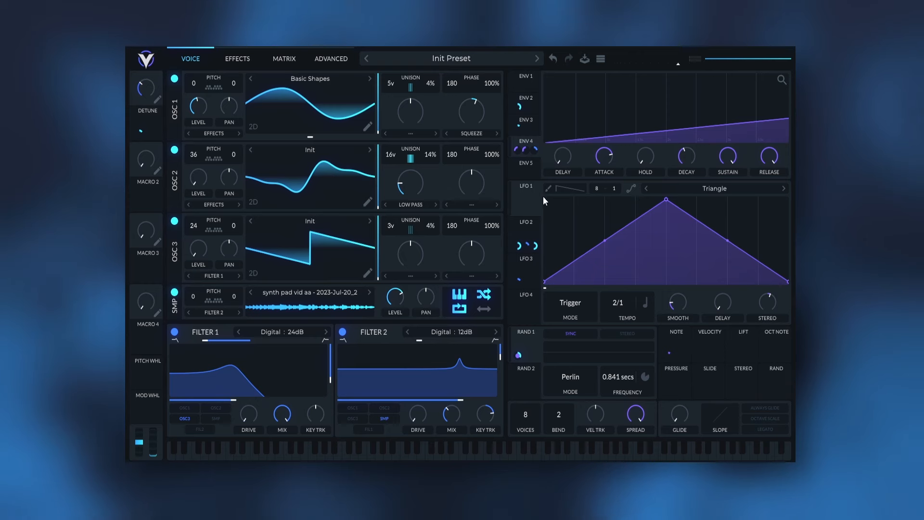
# Modulate both filters' cutoffs slightly with LFO 1, and oscillator 2's Low Pass amount by about 0.142
pyautogui.moveTo(528, 197); pyautogui.dragTo(491, 352)
pyautogui.moveTo(464, 390); pyautogui.dragTo(257, 351)
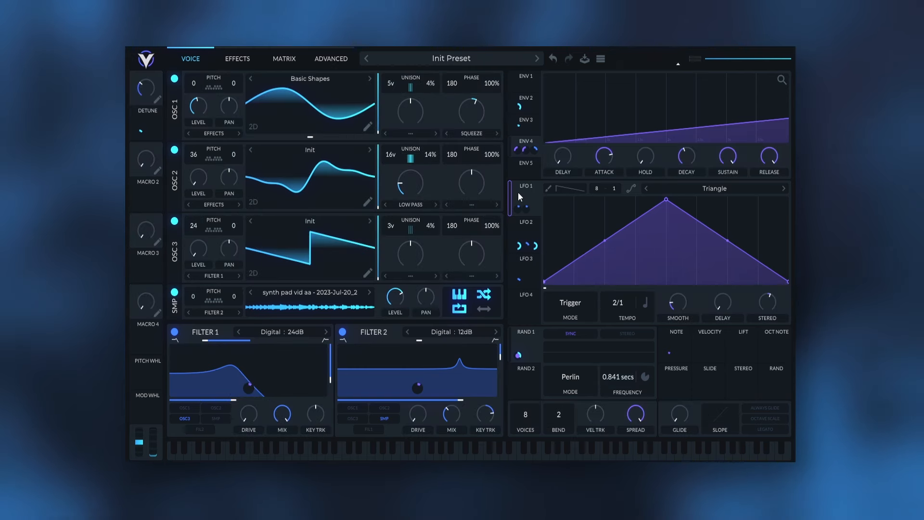
pyautogui.moveTo(526, 200); pyautogui.dragTo(399, 194)
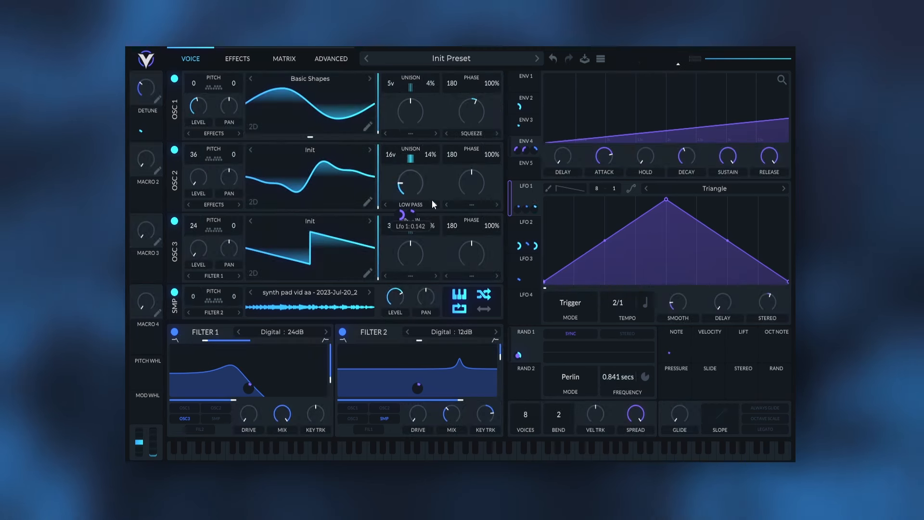
# Try modulating oscillator 1's Squeeze amount with LFO 1 by about 0.127 and audition the patch
pyautogui.moveTo(525, 188); pyautogui.dragTo(484, 139)
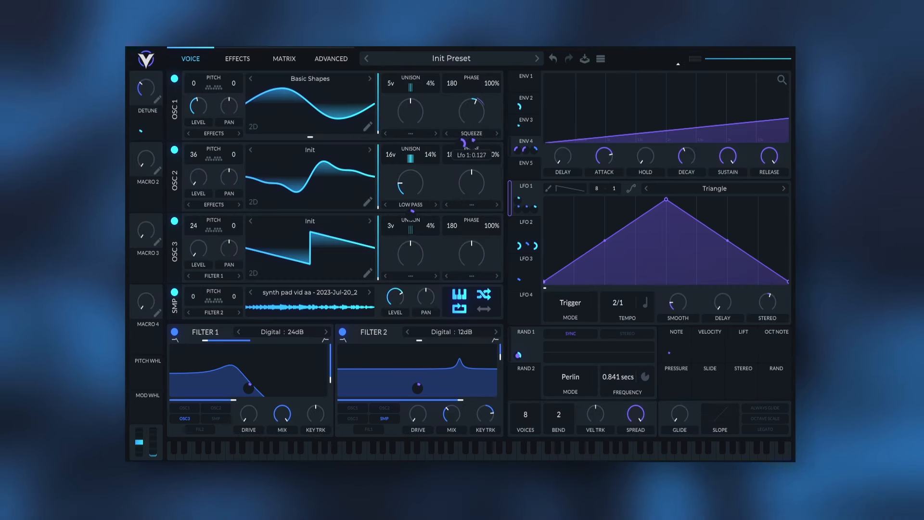
pyautogui.press('space')
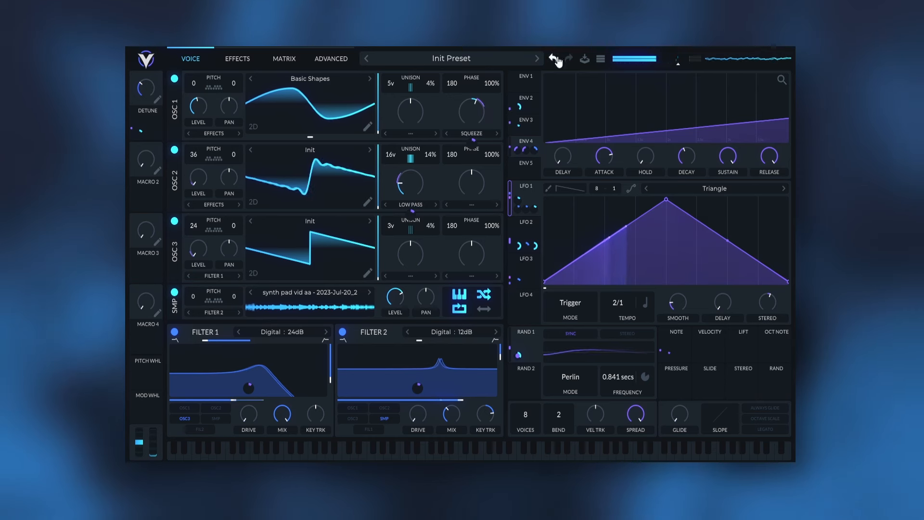
pyautogui.moveTo(478, 147)
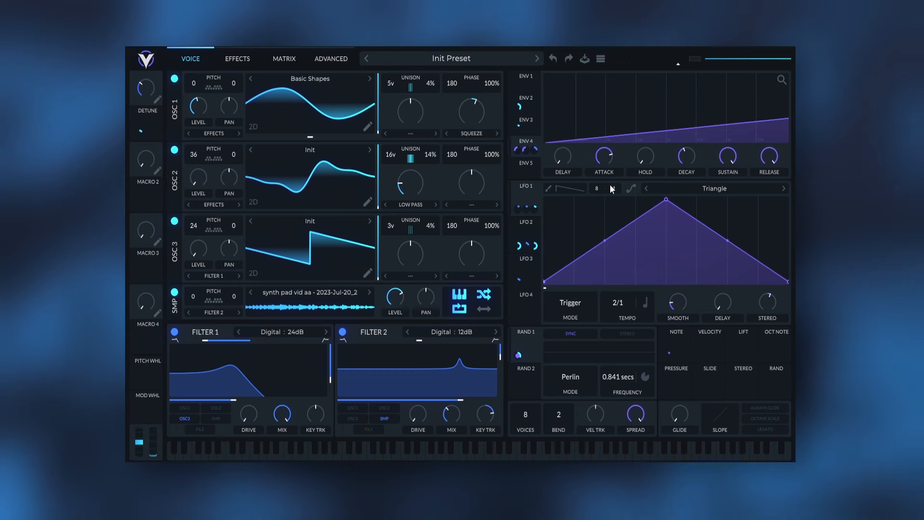
# Enable the compressor first in the effects chain, turn its mix fully down, and modulate that mix with LFO 1
pyautogui.click(241, 62)
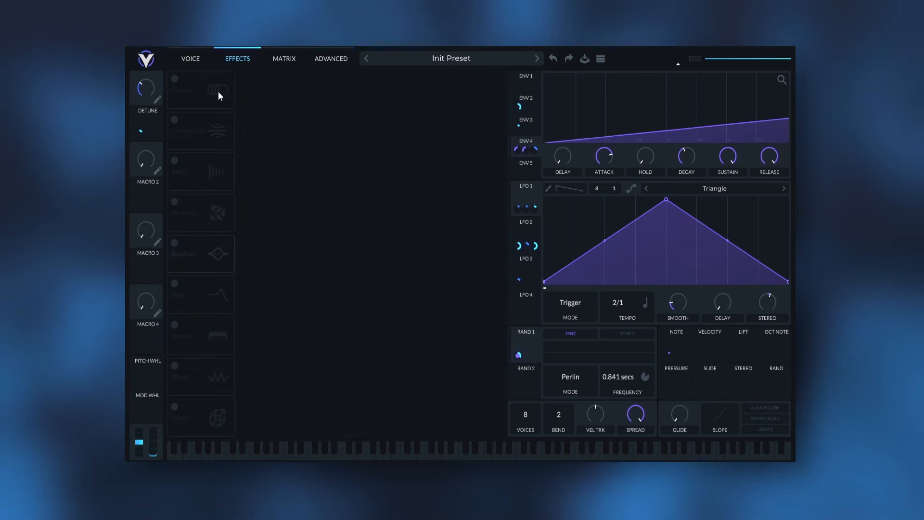
pyautogui.click(176, 121)
pyautogui.moveTo(201, 129); pyautogui.dragTo(202, 97)
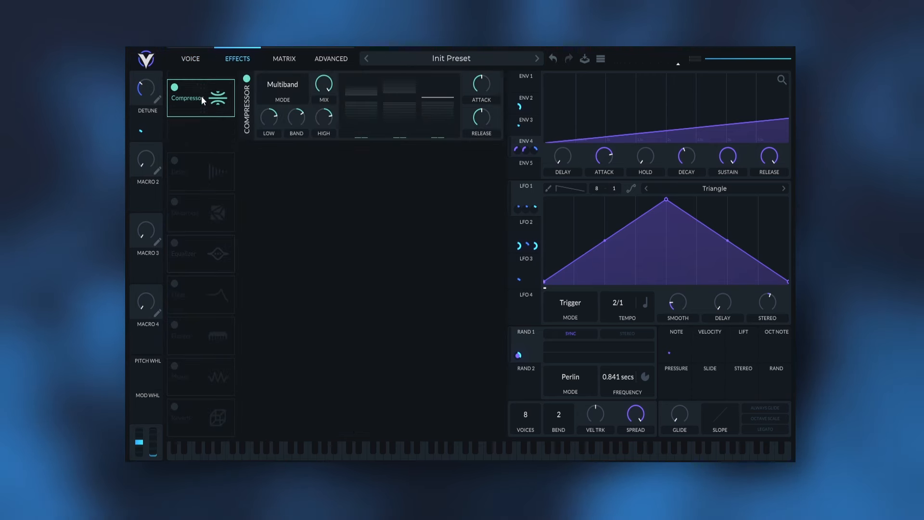
pyautogui.moveTo(311, 86); pyautogui.dragTo(296, 152)
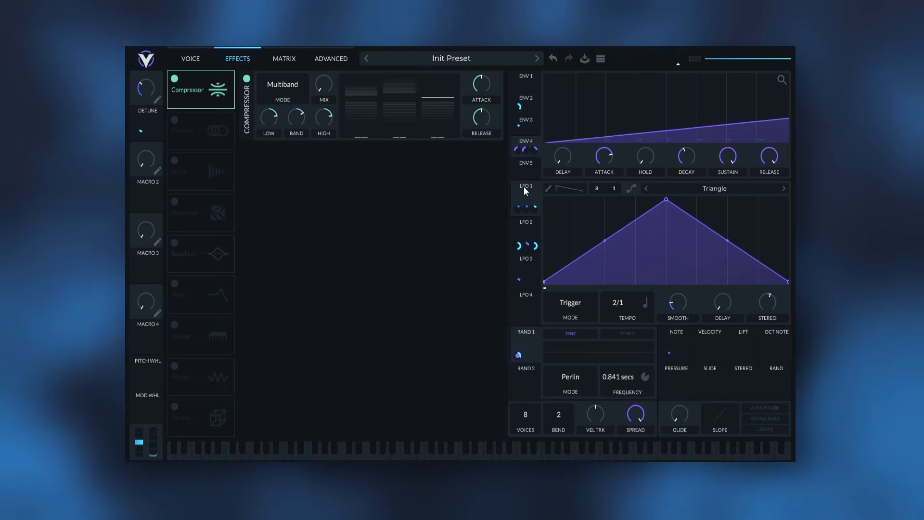
pyautogui.moveTo(529, 191); pyautogui.dragTo(324, 109)
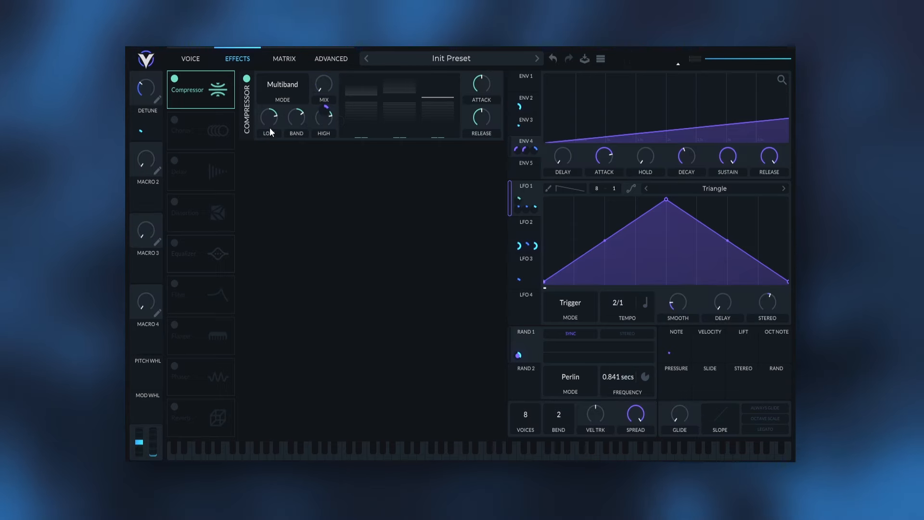
# Add a Ping Pong delay after the compressor with both tempos at 1/4, filtering out its lows and reducing its mix and spread
pyautogui.click(187, 172)
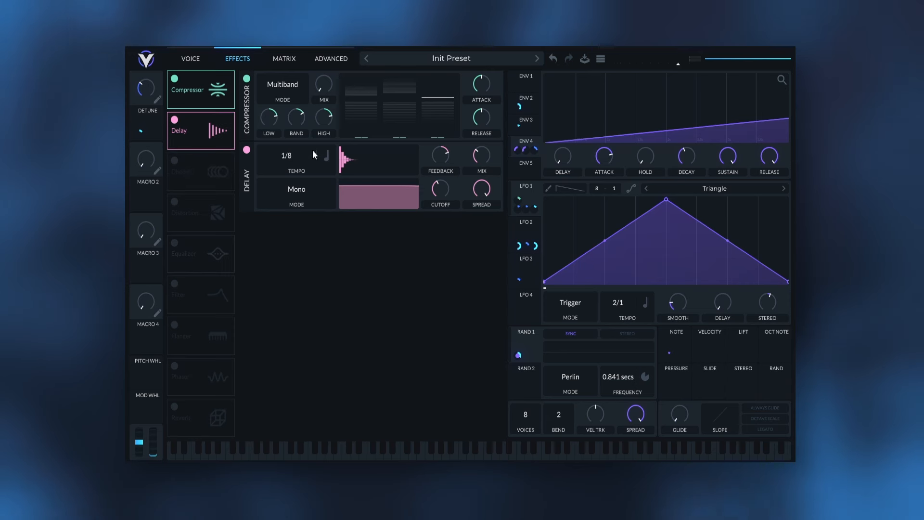
pyautogui.click(299, 231)
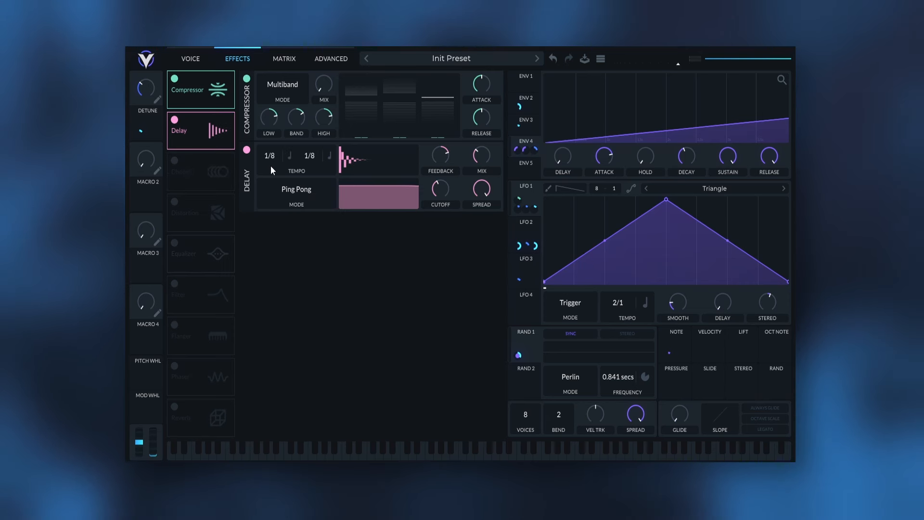
pyautogui.moveTo(279, 158); pyautogui.dragTo(314, 164)
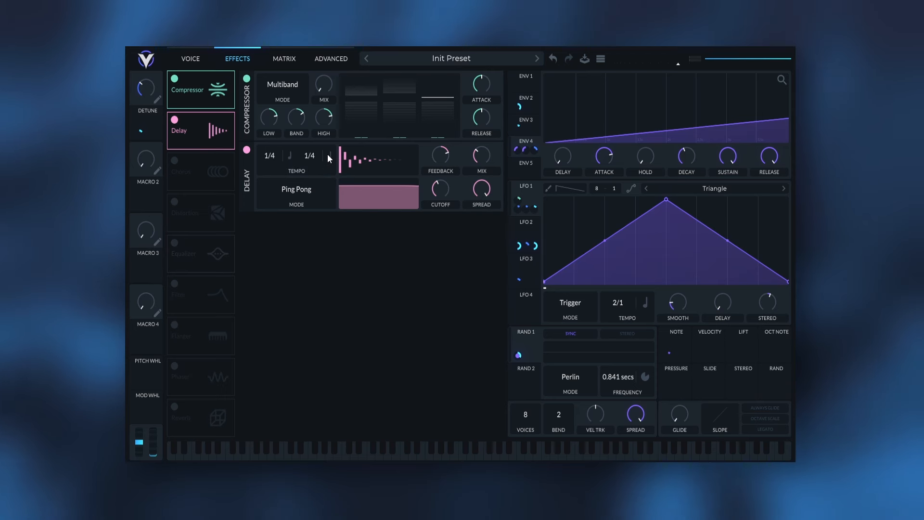
pyautogui.click(328, 155)
pyautogui.click(362, 194)
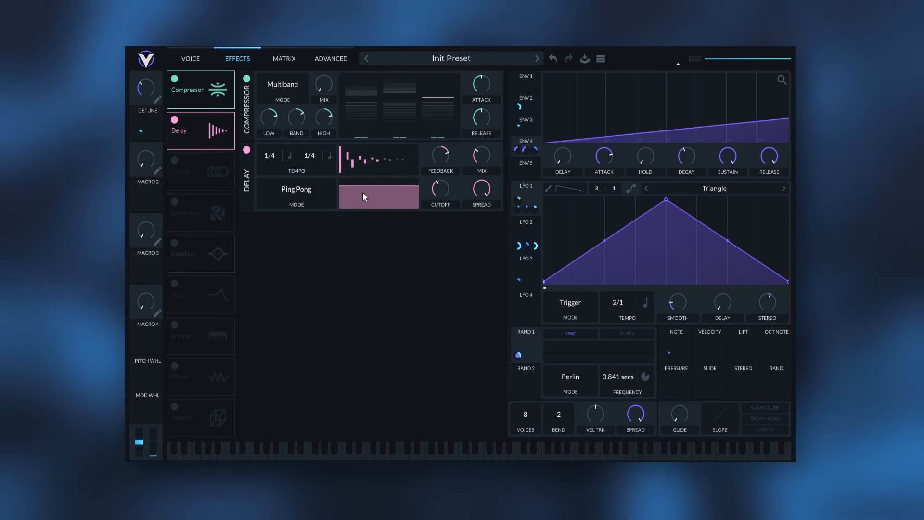
pyautogui.moveTo(366, 191); pyautogui.dragTo(385, 205)
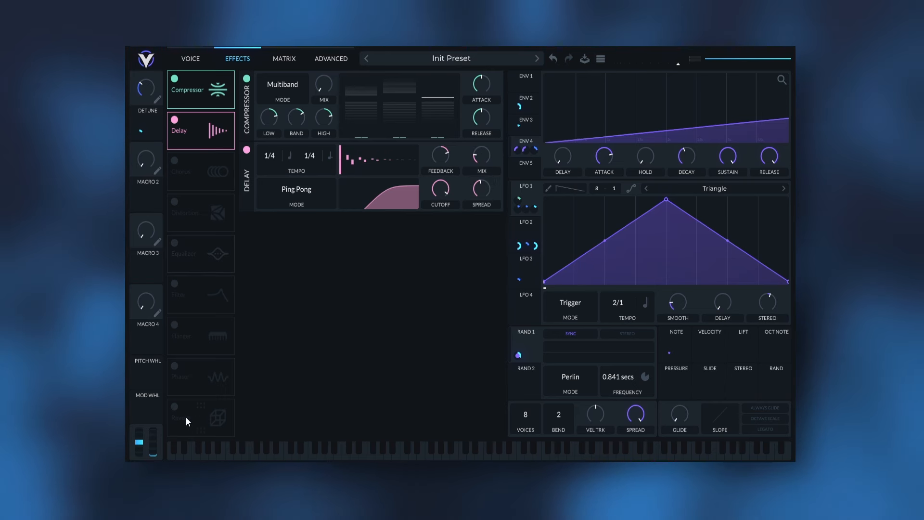
# Add a reverb after the delay, reduce its size to about 27.19%, and adjust its chorus amount, low cut and high band
pyautogui.click(173, 410)
pyautogui.moveTo(193, 400); pyautogui.dragTo(225, 187)
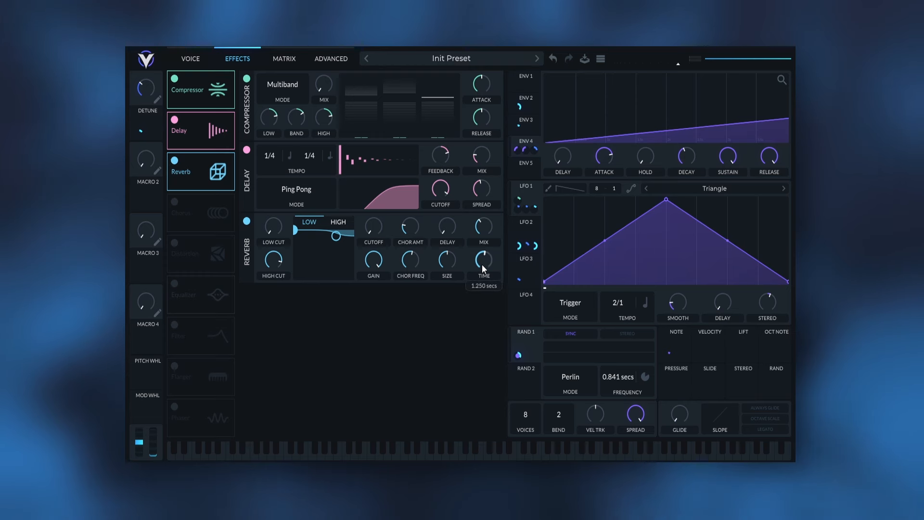
pyautogui.moveTo(431, 275); pyautogui.dragTo(430, 271)
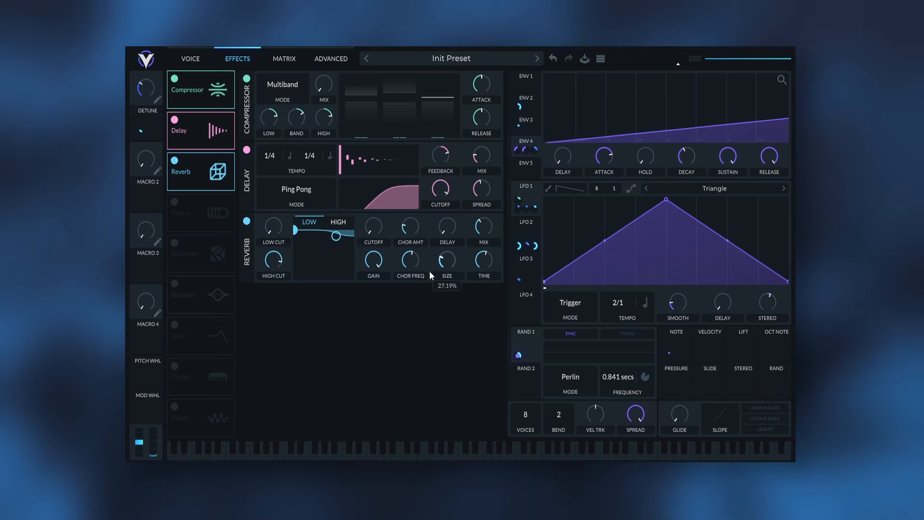
pyautogui.moveTo(407, 239); pyautogui.dragTo(407, 227)
pyautogui.moveTo(277, 238); pyautogui.dragTo(331, 233)
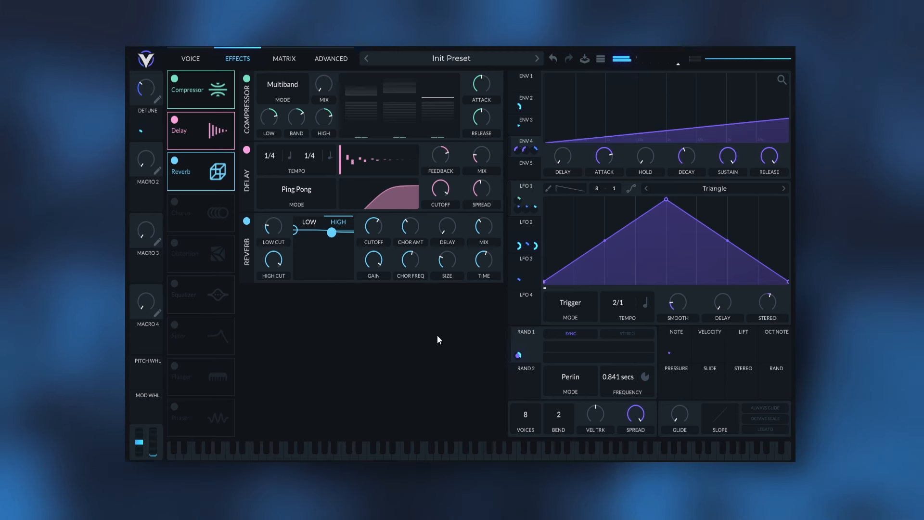
# Enable the equalizer with a low cut around 34 semitones, and place a phaser before it with its mix at 26.21%
pyautogui.click(175, 284)
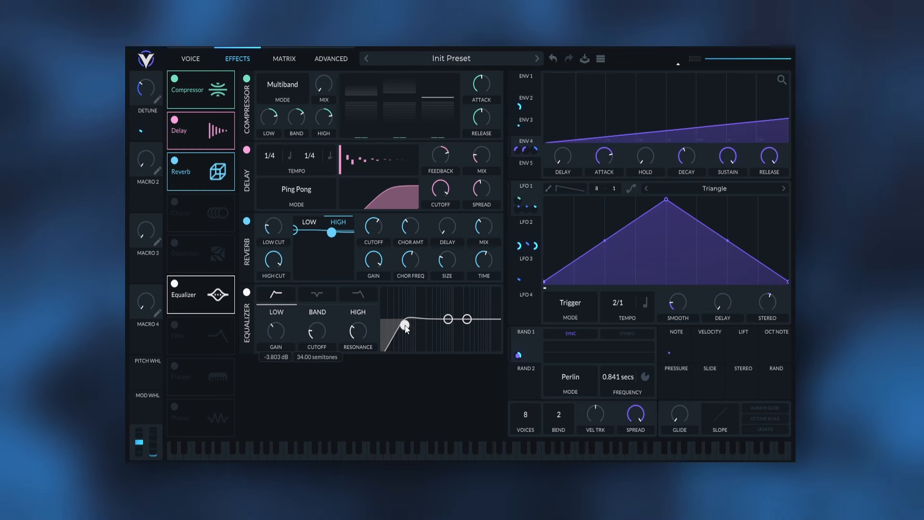
pyautogui.moveTo(404, 326); pyautogui.dragTo(403, 326)
pyautogui.click(175, 407)
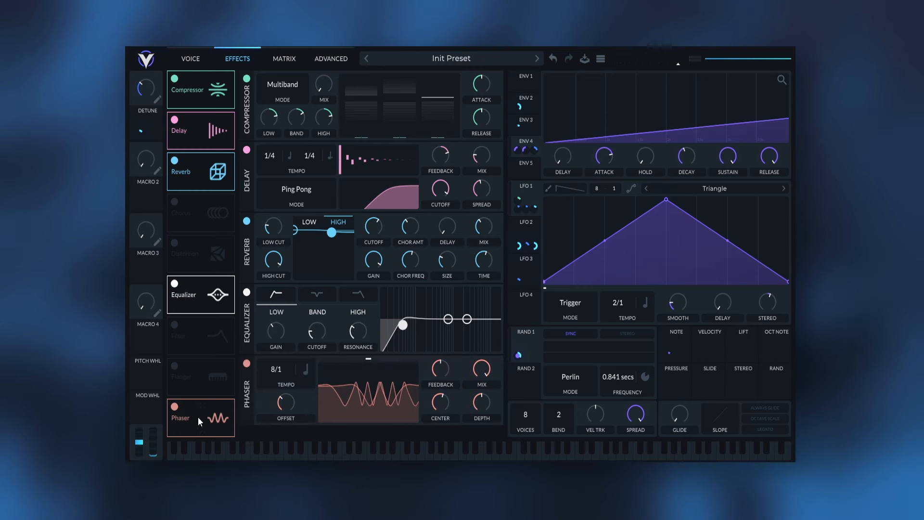
pyautogui.moveTo(197, 417); pyautogui.dragTo(217, 301)
pyautogui.moveTo(484, 312); pyautogui.dragTo(475, 339)
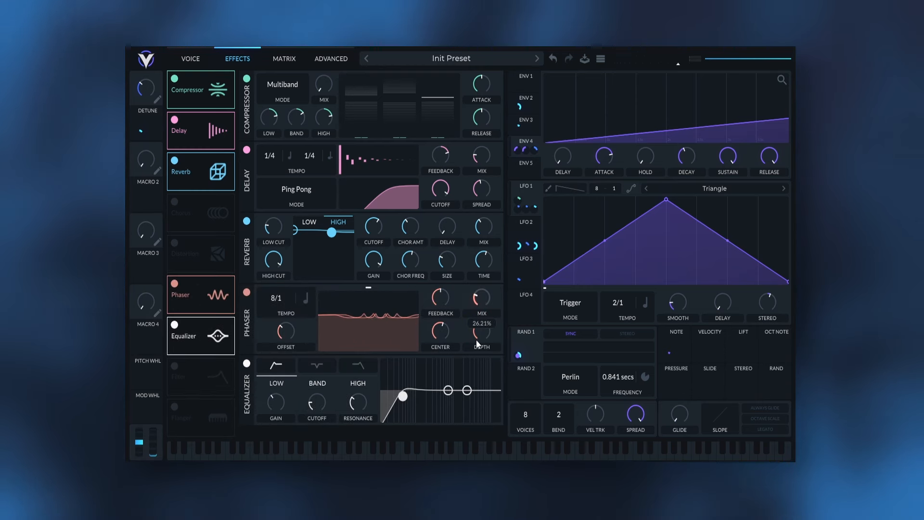
# Modulate the phaser's mix with LFO 1 by about 0.435 and set LFO 1's mode to Sync
pyautogui.moveTo(526, 202); pyautogui.dragTo(483, 349)
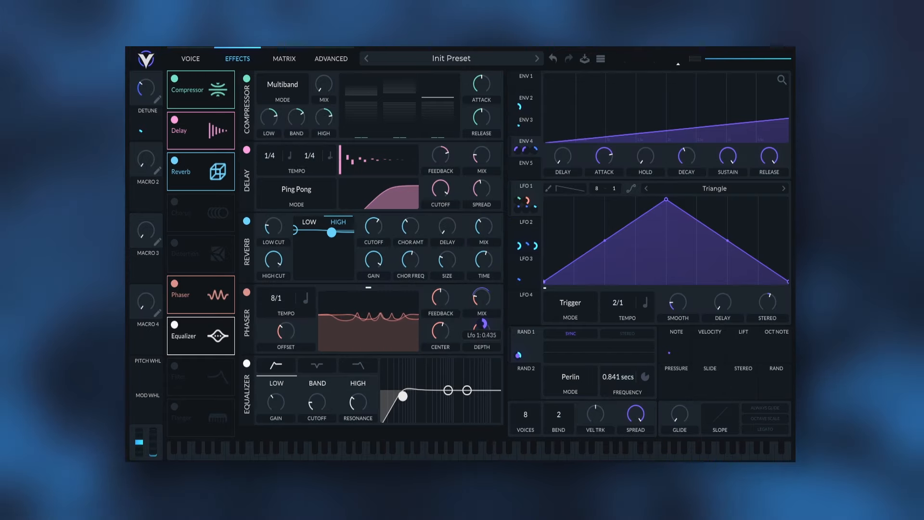
pyautogui.click(576, 307)
pyautogui.click(585, 330)
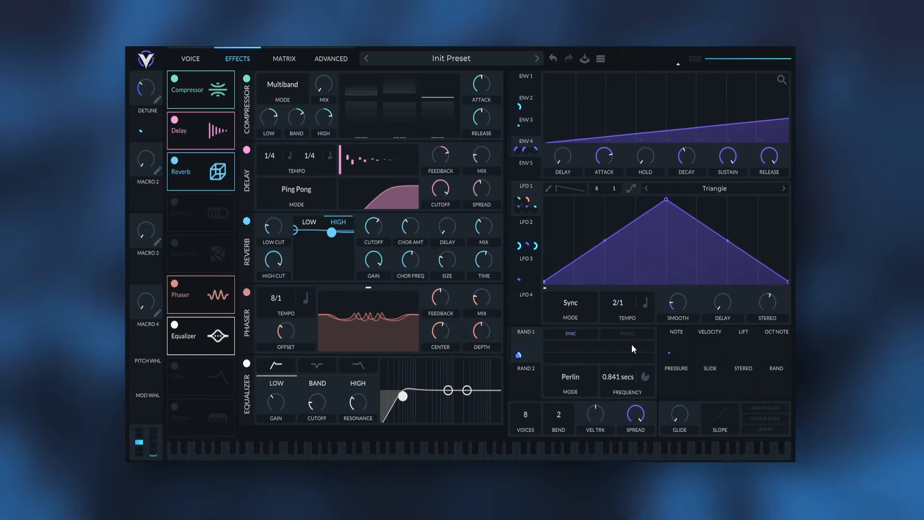